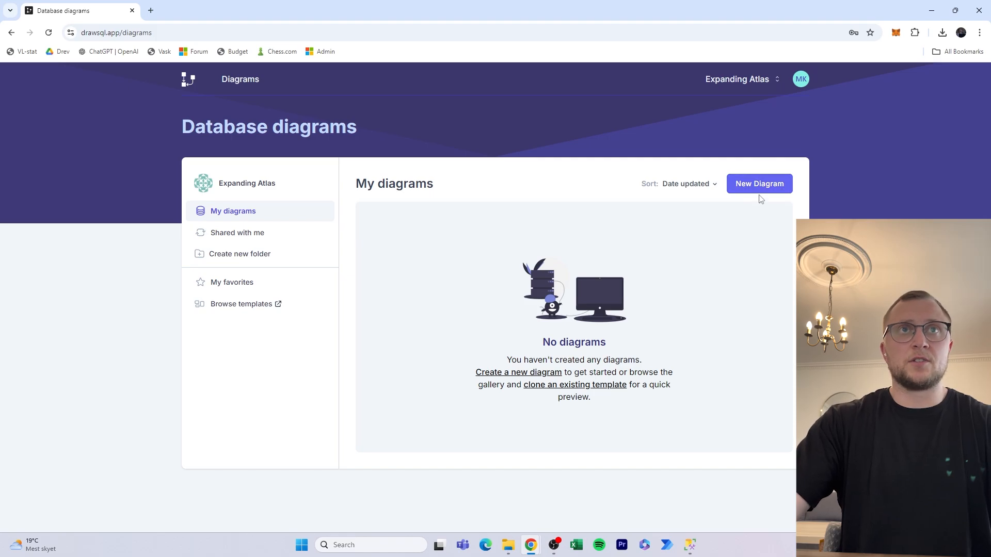
Create a new public MySQL diagram named 'Expandig Atlas'.
{"action": "left_click", "coordinate": [780, 183]}
{"action": "left_click", "coordinate": [593, 265]}
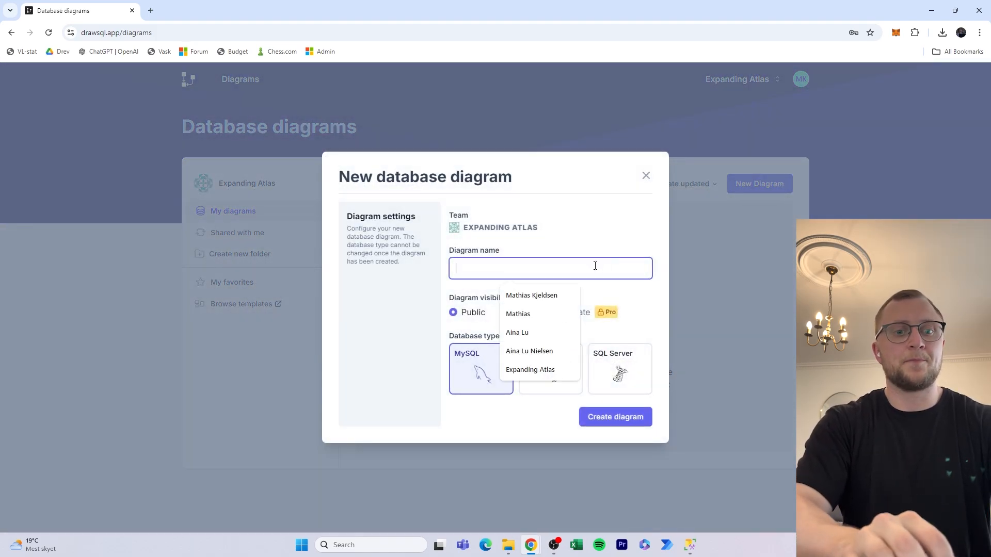
{"action": "type", "text": "Expandig Atlas"}
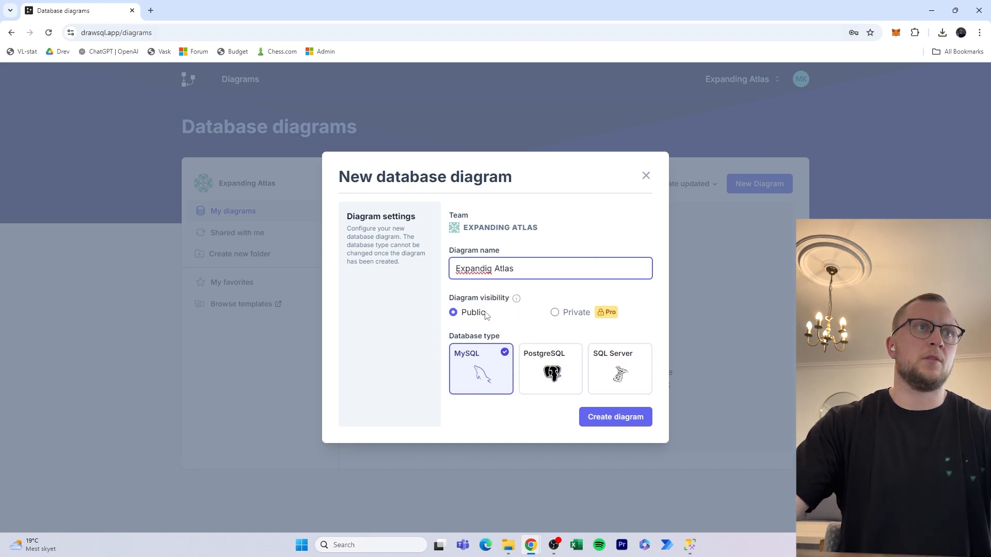
{"action": "left_click", "coordinate": [633, 417]}
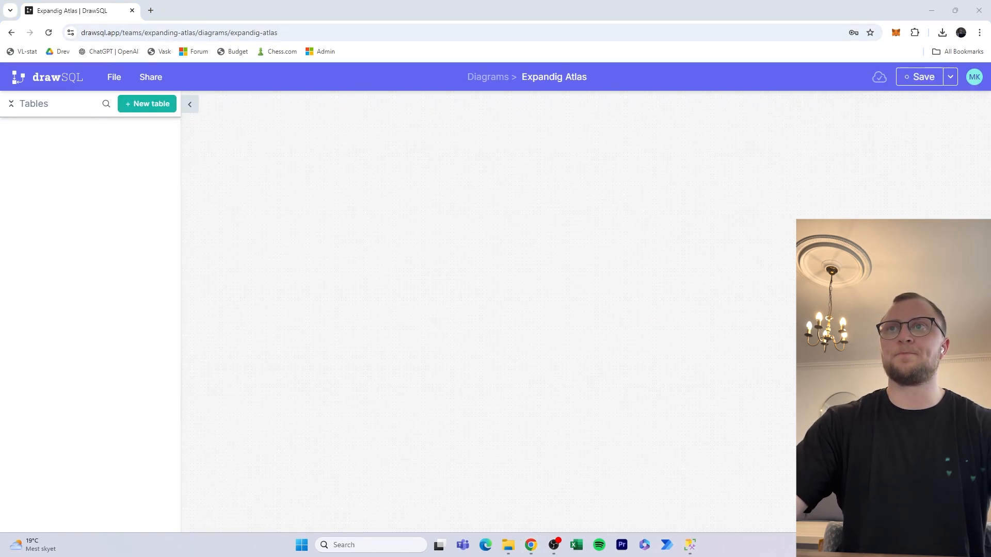
Add a table named Gender and move it toward the canvas centre.
{"action": "left_click", "coordinate": [508, 545]}
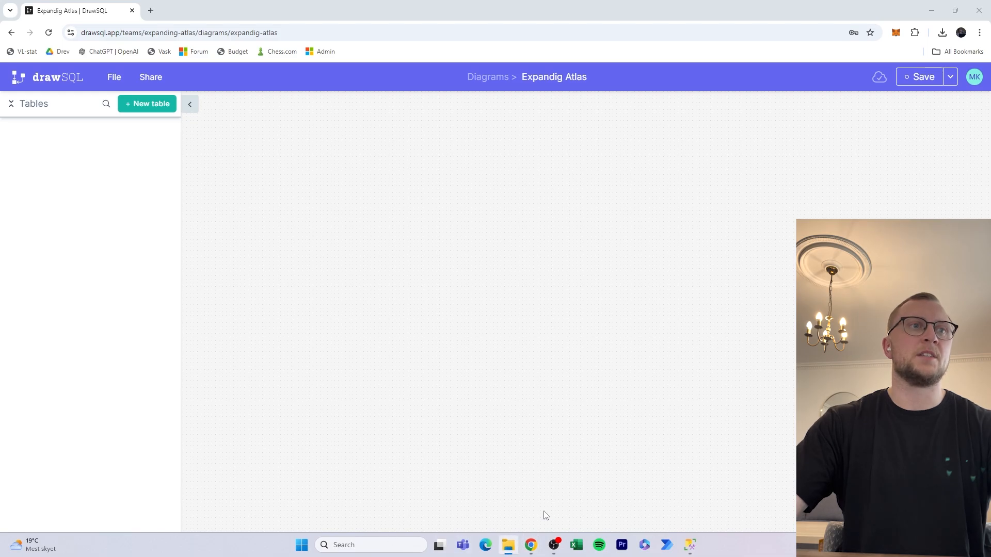
{"action": "left_click", "coordinate": [172, 105]}
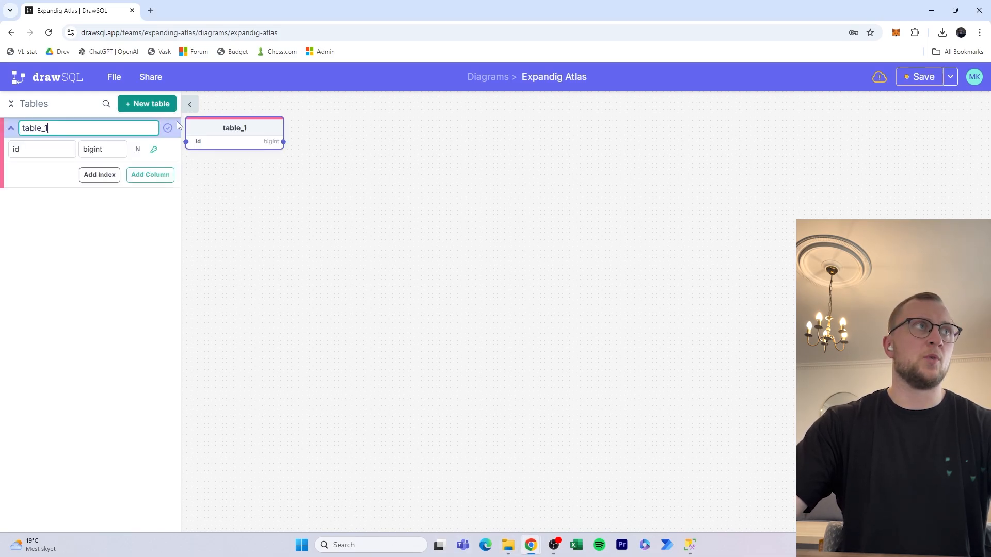
{"action": "key", "text": "ctrl+a"}
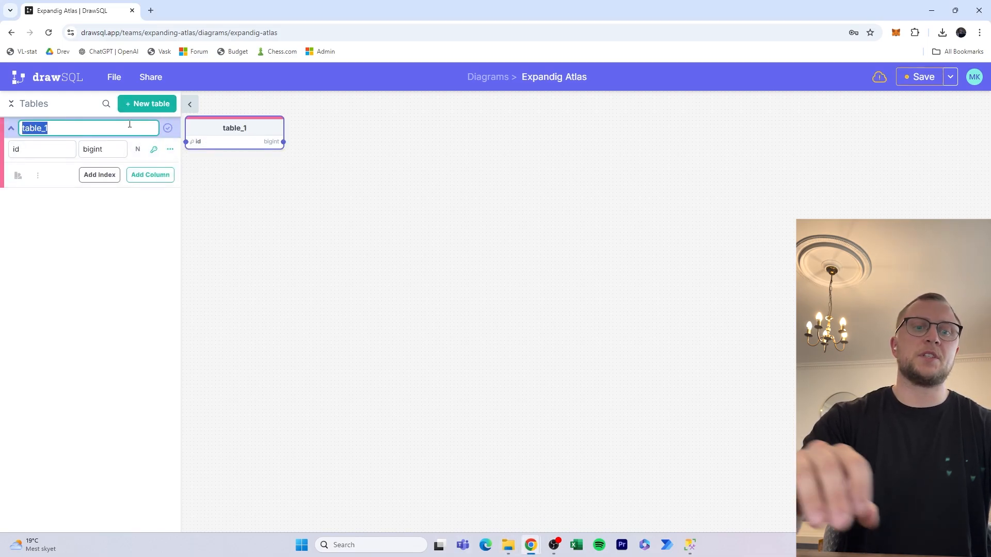
{"action": "type", "text": "Gender"}
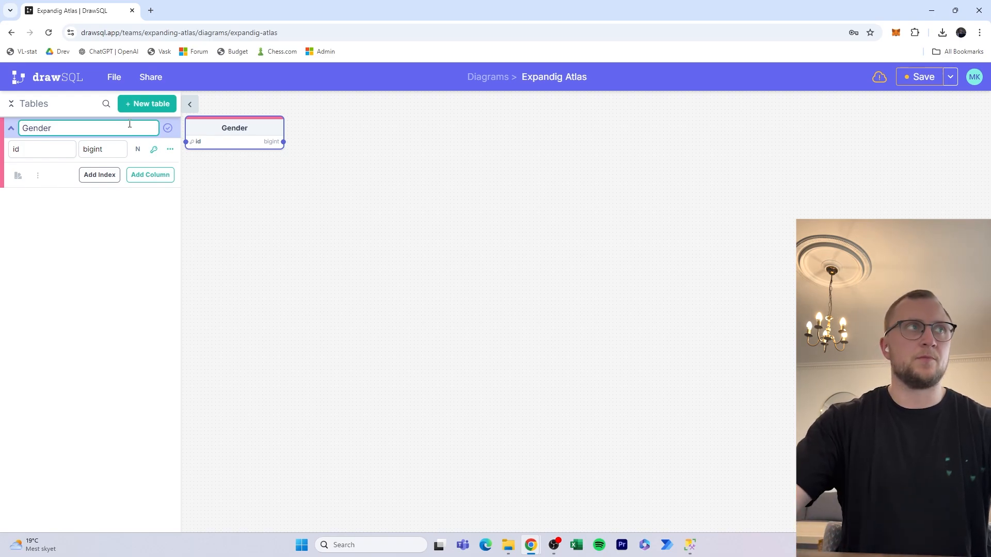
{"action": "left_click", "coordinate": [286, 254]}
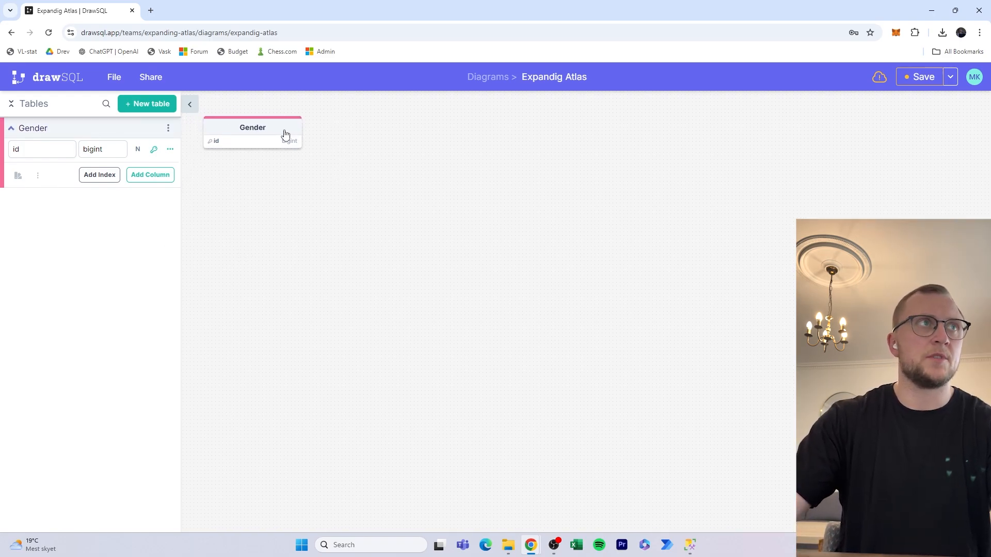
{"action": "left_click_drag", "start_coordinate": [284, 132], "coordinate": [500, 186]}
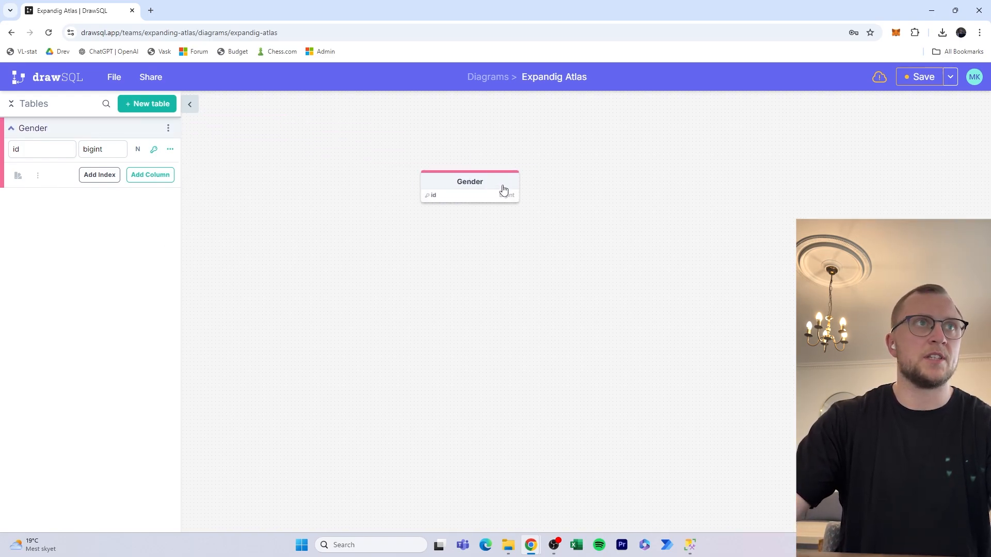
Add a second table named Customers and place it at the upper right.
{"action": "left_click", "coordinate": [157, 103]}
{"action": "key", "text": "ctrl+a"}
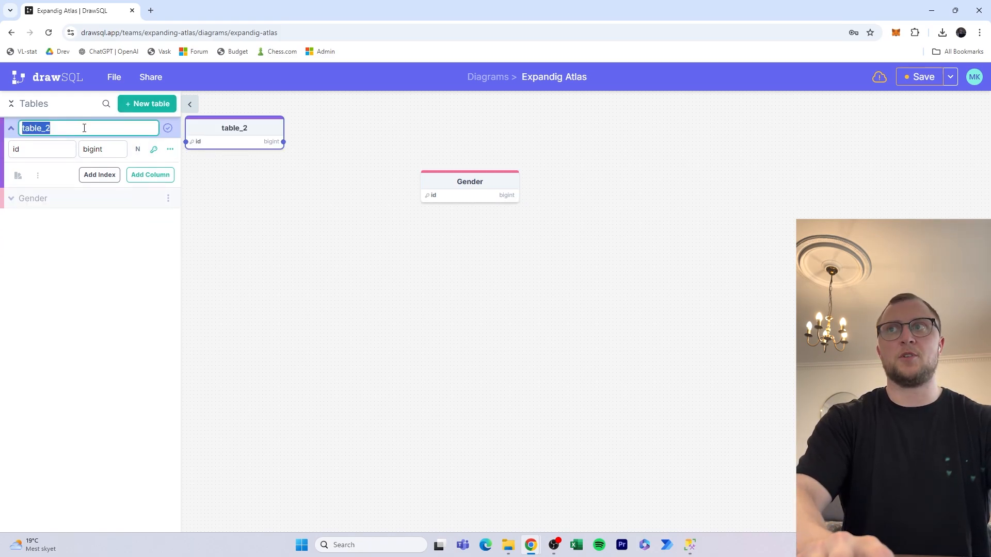
{"action": "key", "text": "BackSpace"}
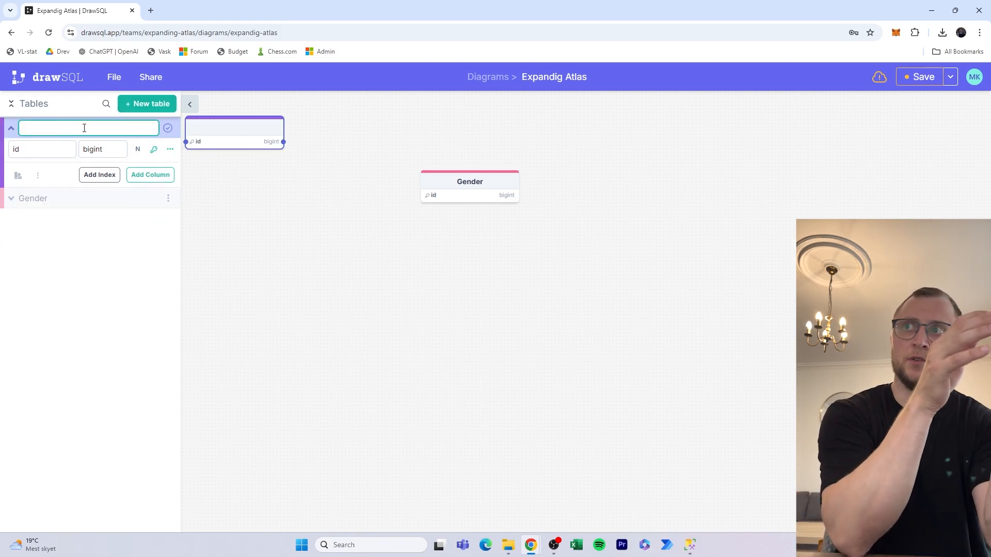
{"action": "type", "text": "Cusot"}
{"action": "key", "text": "BackSpace"}
{"action": "key", "text": "BackSpace"}
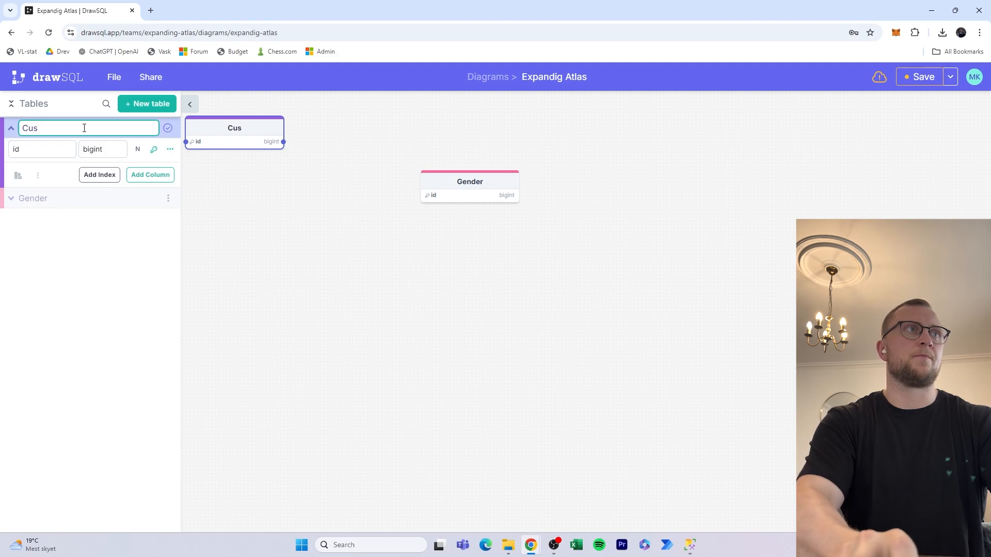
{"action": "type", "text": "tomers"}
{"action": "left_click_drag", "start_coordinate": [225, 158], "coordinate": [257, 114]}
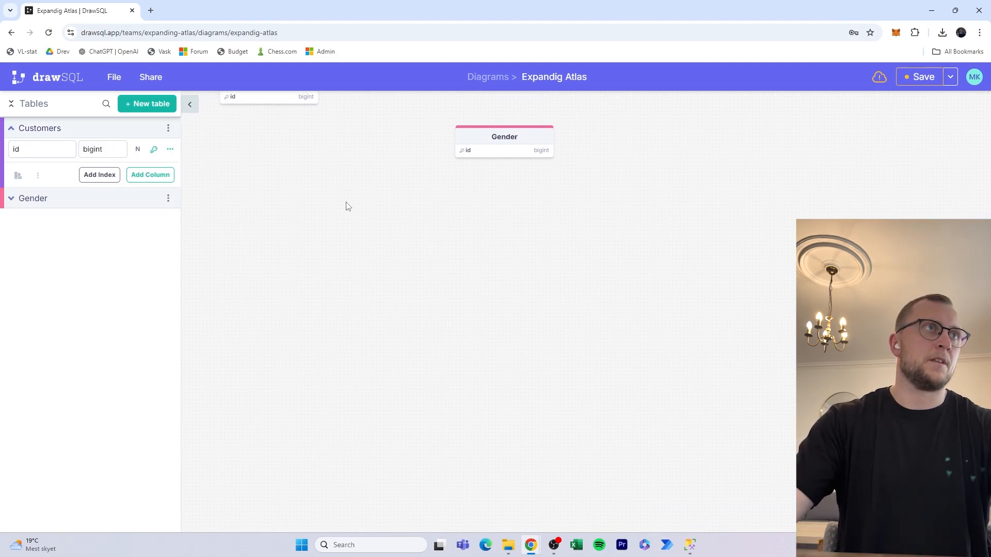
{"action": "scroll", "coordinate": [343, 243], "scroll_direction": "up", "scroll_amount": 2}
{"action": "left_click_drag", "start_coordinate": [236, 201], "coordinate": [650, 157]}
Add an Orders table and move it to mid-canvas.
{"action": "left_click", "coordinate": [147, 103]}
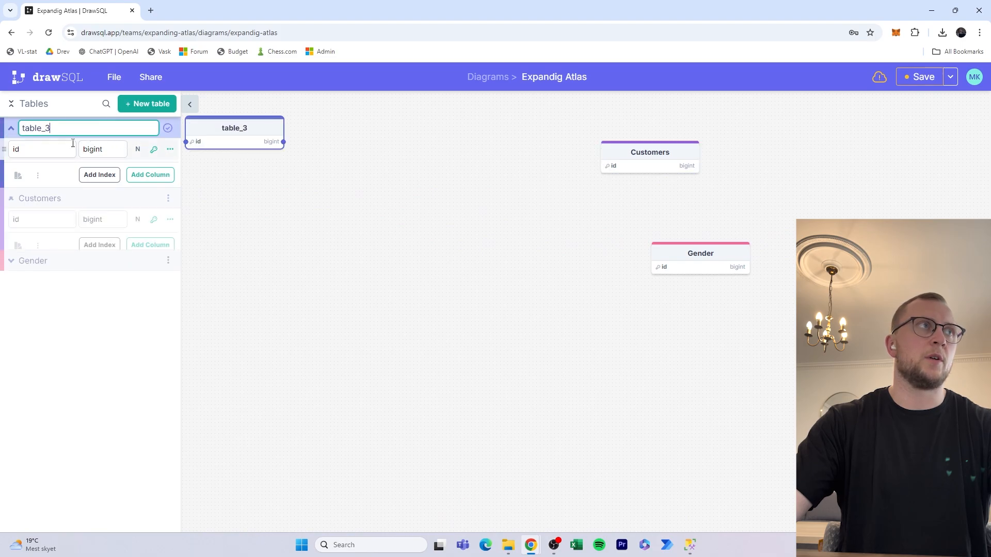
{"action": "double_click", "coordinate": [110, 125]}
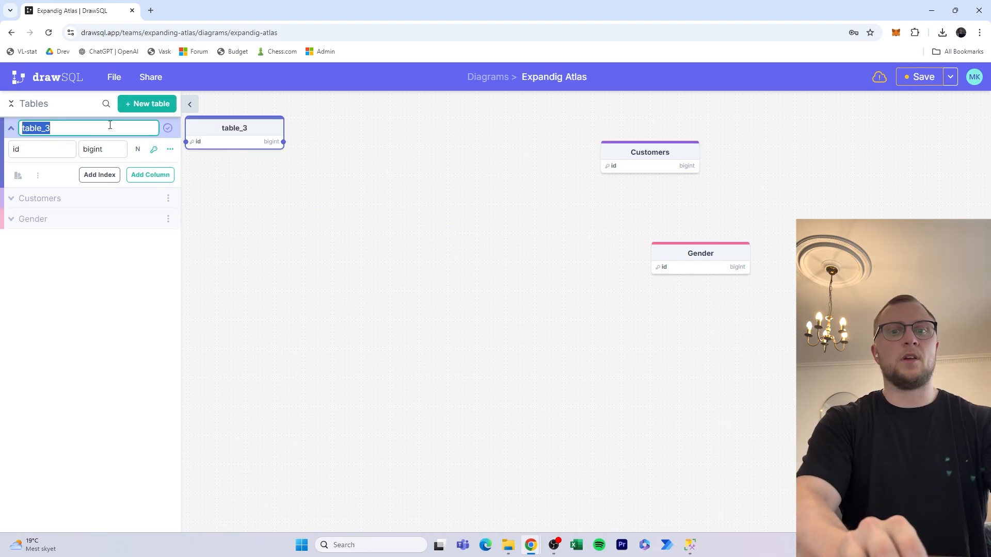
{"action": "type", "text": "Orders"}
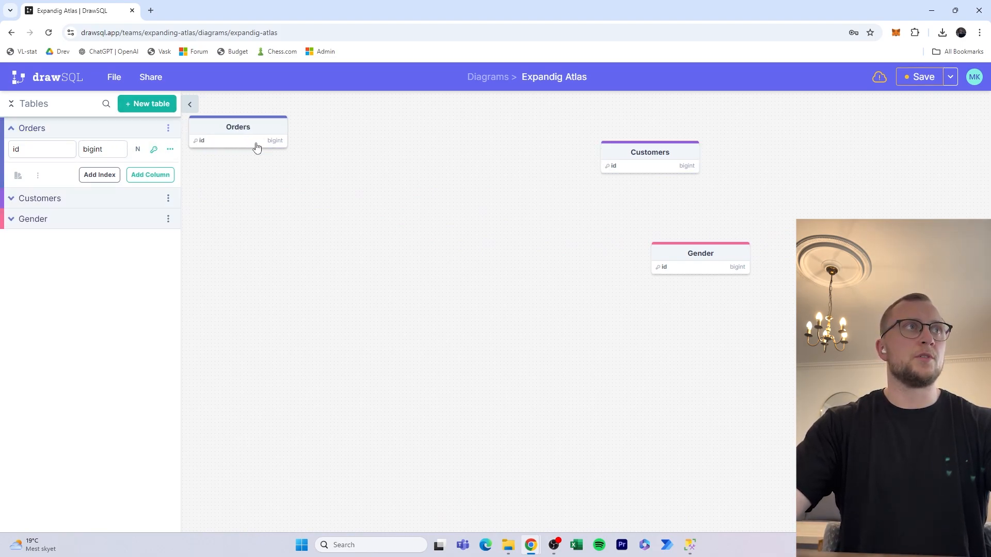
{"action": "left_click_drag", "start_coordinate": [256, 145], "coordinate": [499, 274]}
Add a Product table beside Customers and shift Orders lower down.
{"action": "left_click", "coordinate": [147, 104]}
{"action": "double_click", "coordinate": [101, 127]}
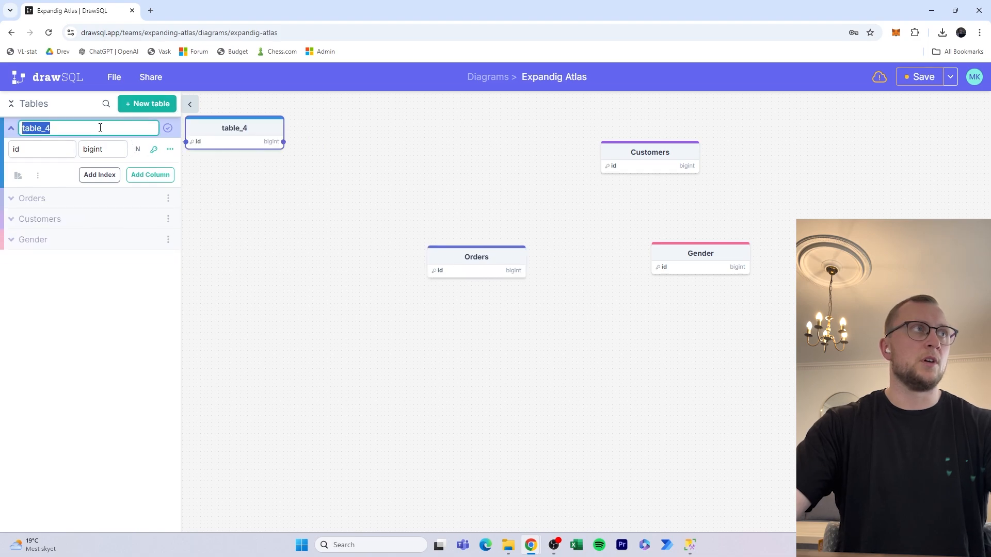
{"action": "type", "text": "Product"}
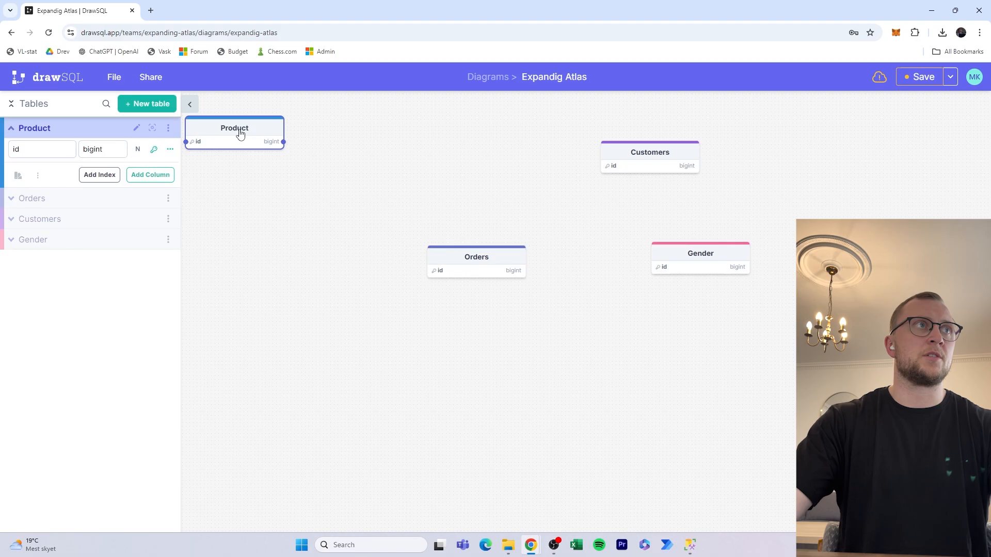
{"action": "left_click_drag", "start_coordinate": [239, 132], "coordinate": [466, 167]}
{"action": "left_click_drag", "start_coordinate": [494, 265], "coordinate": [513, 302]}
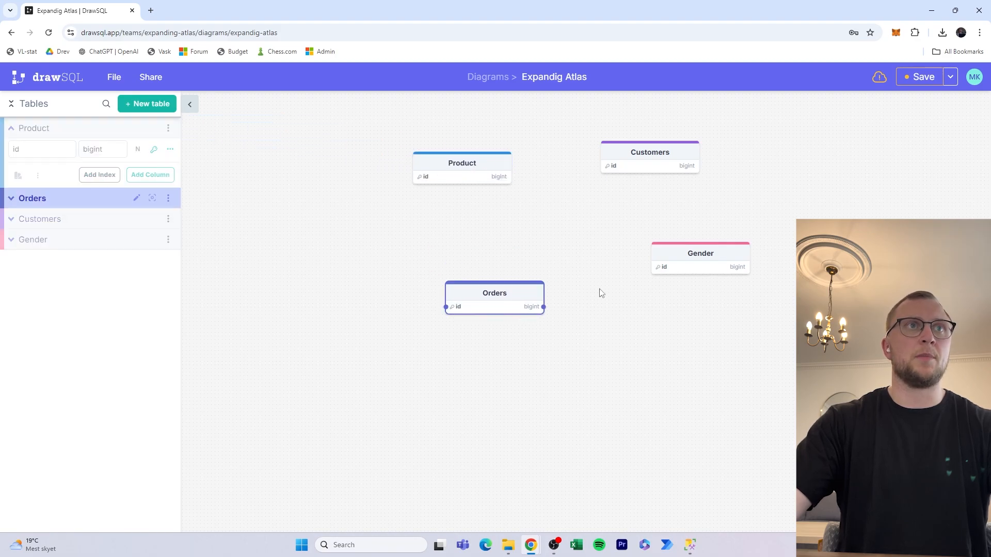
{"action": "left_click", "coordinate": [689, 327]}
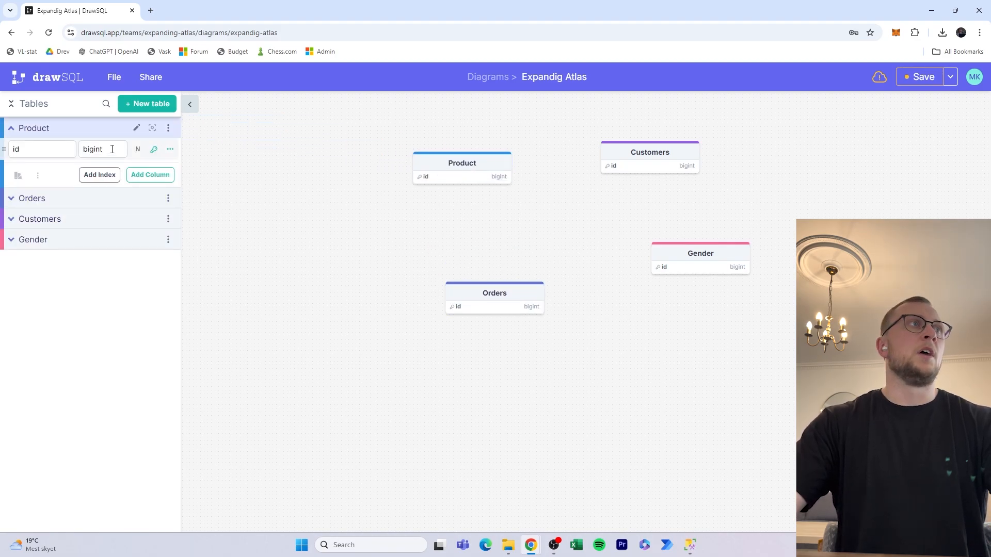
{"action": "left_click", "coordinate": [52, 150]}
Add a Users table below Gender and tuck Gender under Customers.
{"action": "left_click", "coordinate": [128, 101]}
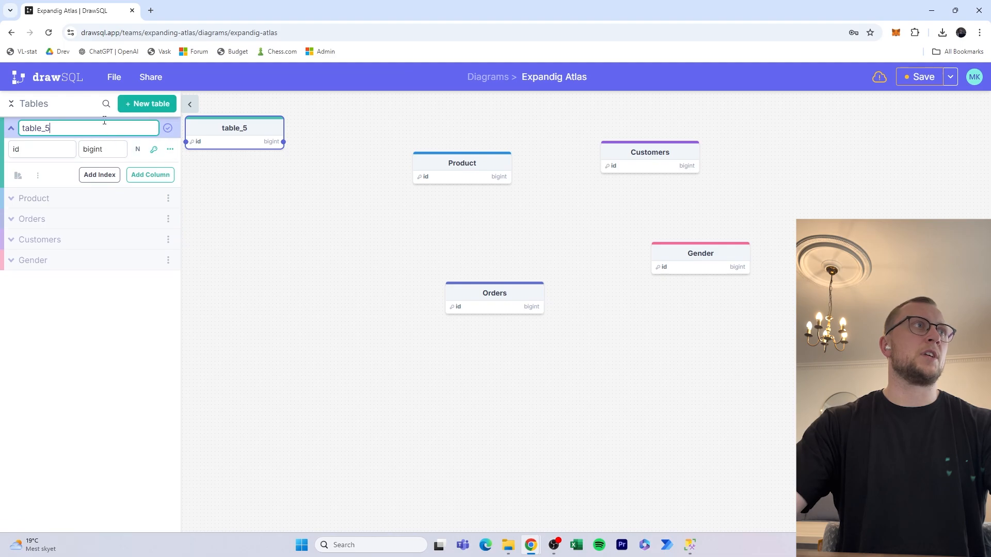
{"action": "double_click", "coordinate": [105, 124]}
{"action": "type", "text": "Users"}
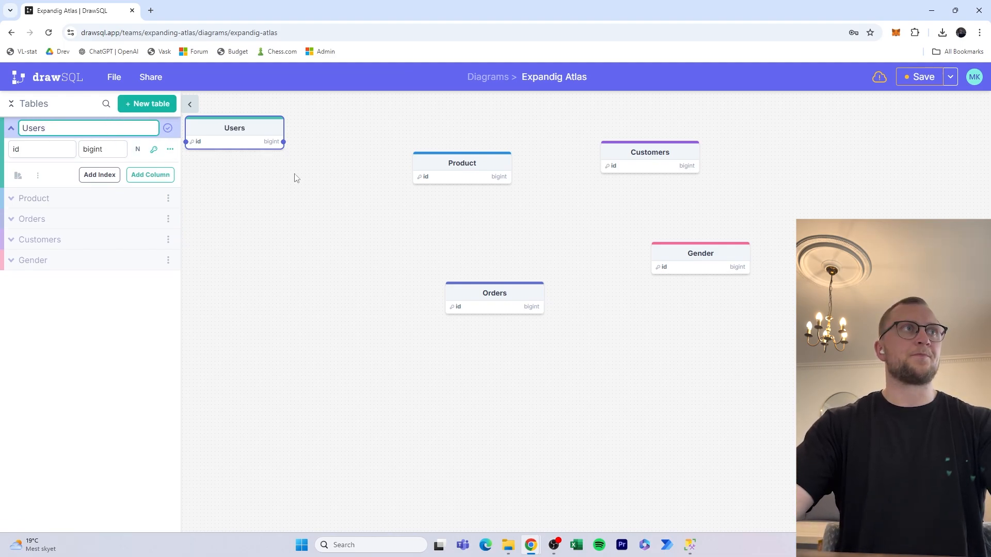
{"action": "left_click_drag", "start_coordinate": [258, 135], "coordinate": [695, 361]}
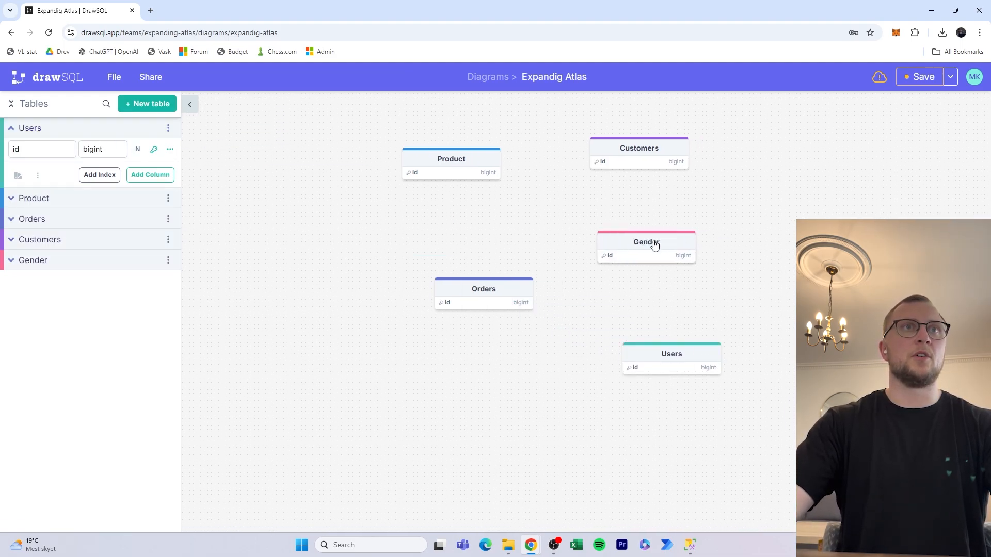
{"action": "left_click_drag", "start_coordinate": [654, 245], "coordinate": [640, 241]}
{"action": "left_click", "coordinate": [645, 243]}
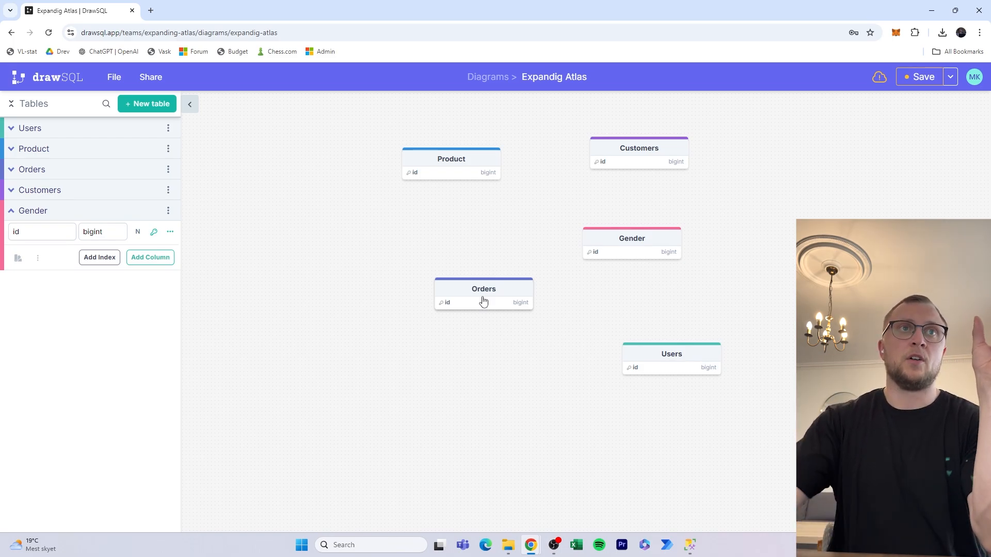
{"action": "left_click", "coordinate": [642, 246]}
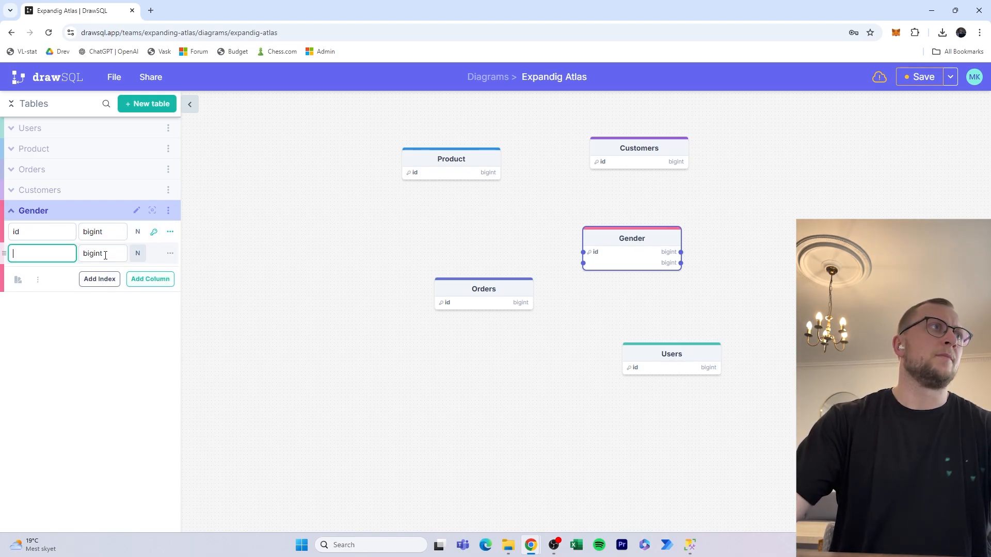
Add a second column to the Gender table and name it Gender.
{"action": "left_click", "coordinate": [147, 263]}
{"action": "left_click_drag", "start_coordinate": [640, 242], "coordinate": [737, 246]}
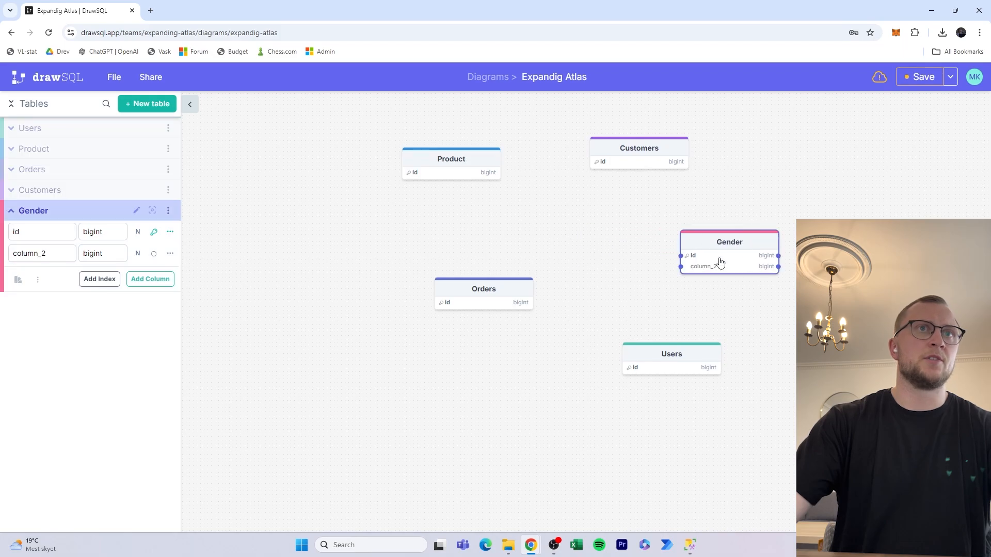
{"action": "double_click", "coordinate": [47, 257]}
{"action": "type", "text": "Gender"}
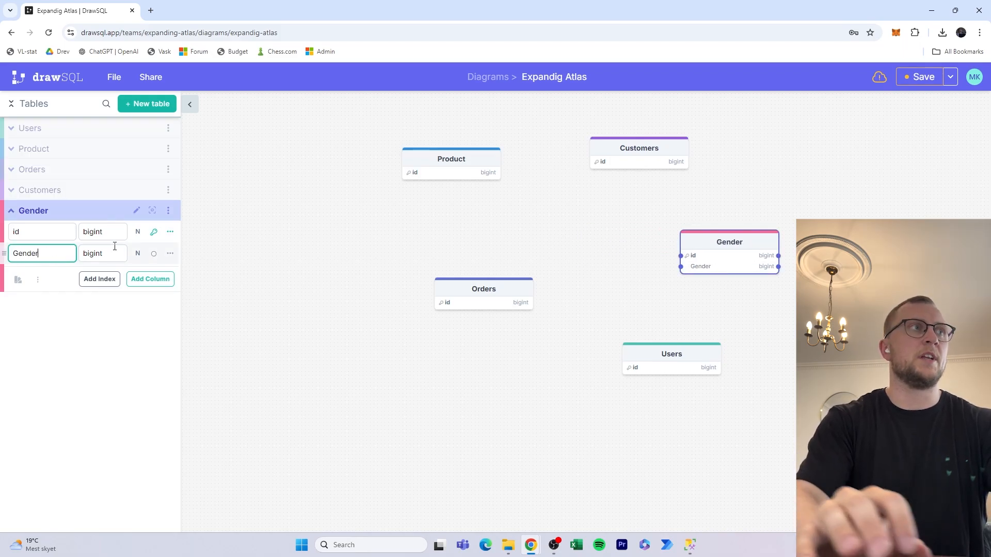
{"action": "key", "text": "Tab"}
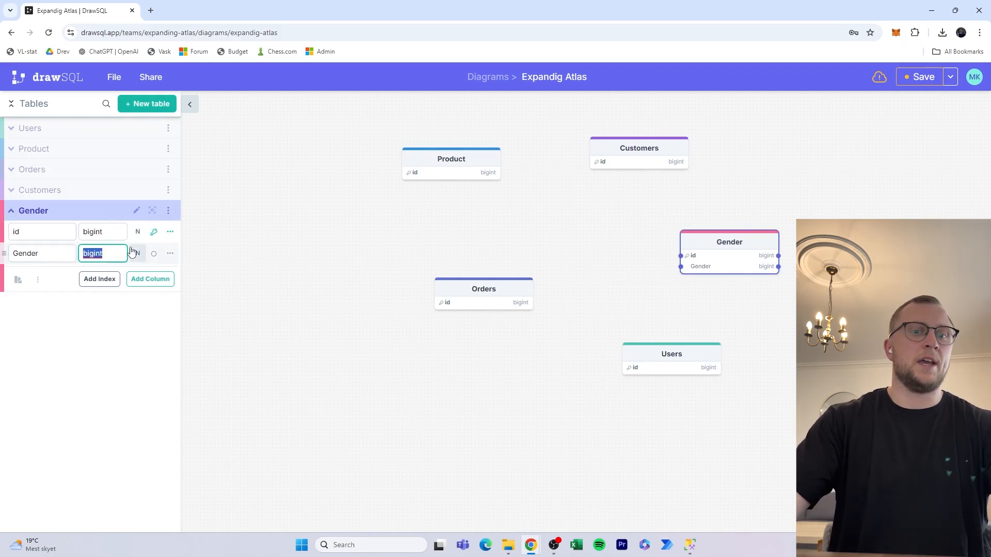
Set the Gender column's data type to char, keeping it not nullable.
{"action": "left_click", "coordinate": [169, 253]}
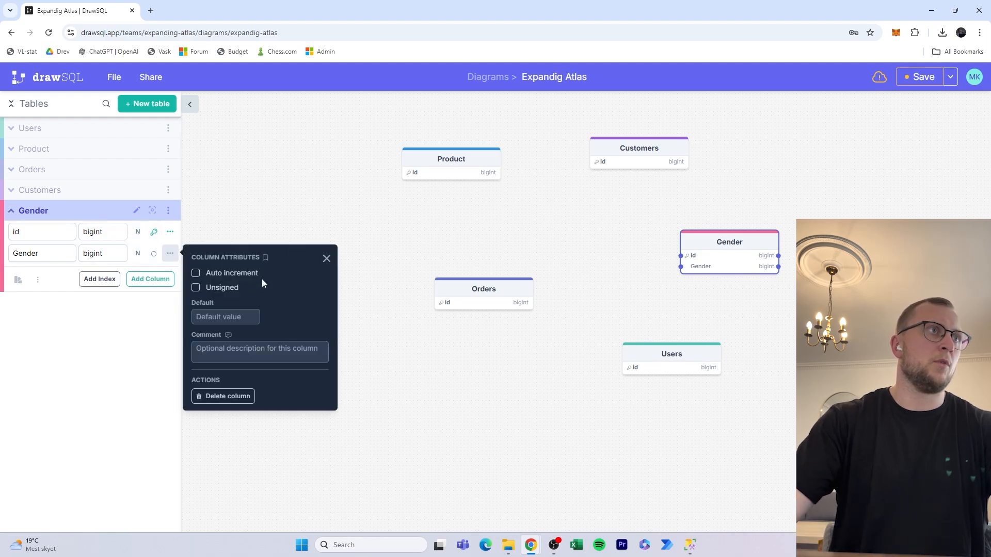
{"action": "left_click", "coordinate": [326, 258]}
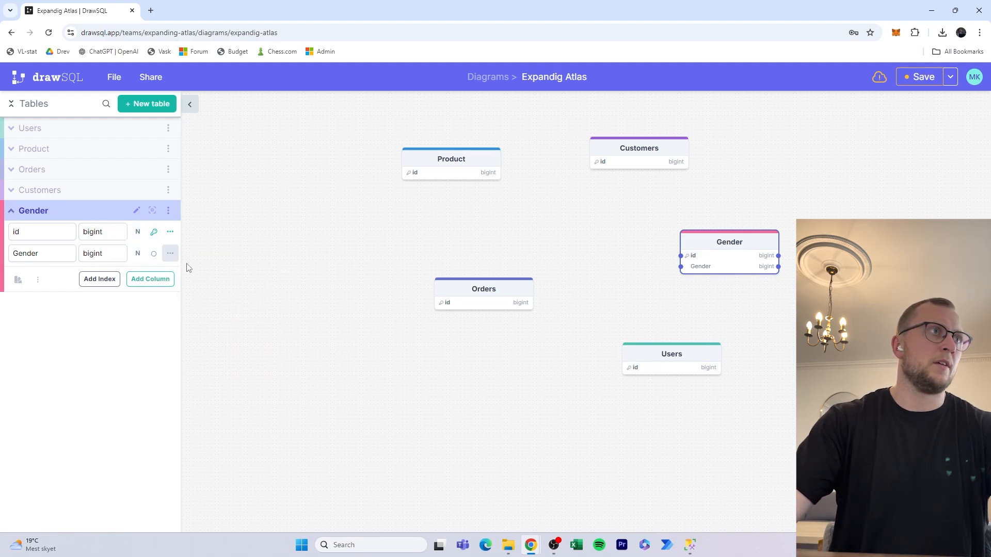
{"action": "left_click", "coordinate": [136, 255]}
{"action": "left_click", "coordinate": [154, 254]}
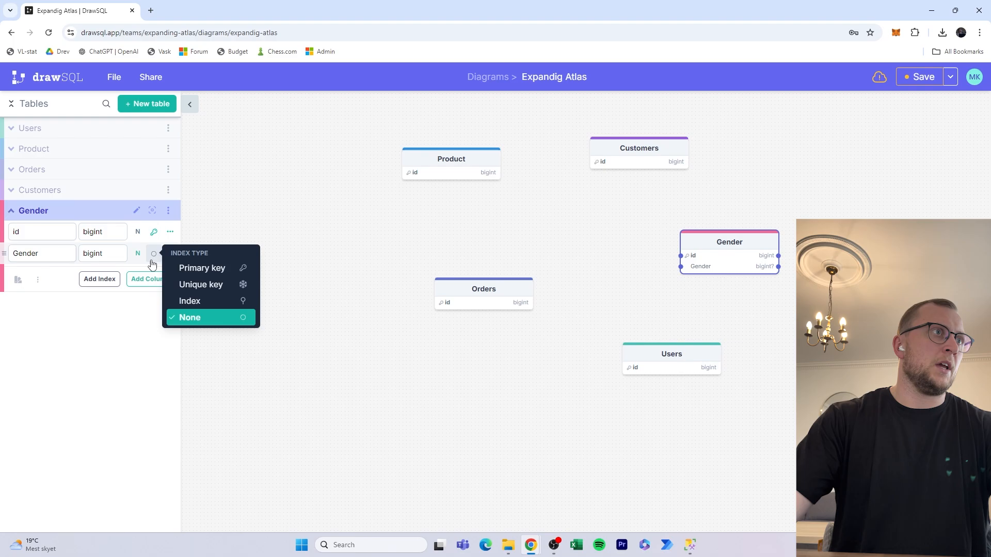
{"action": "left_click", "coordinate": [152, 259]}
{"action": "left_click", "coordinate": [138, 260]}
{"action": "left_click", "coordinate": [171, 257]}
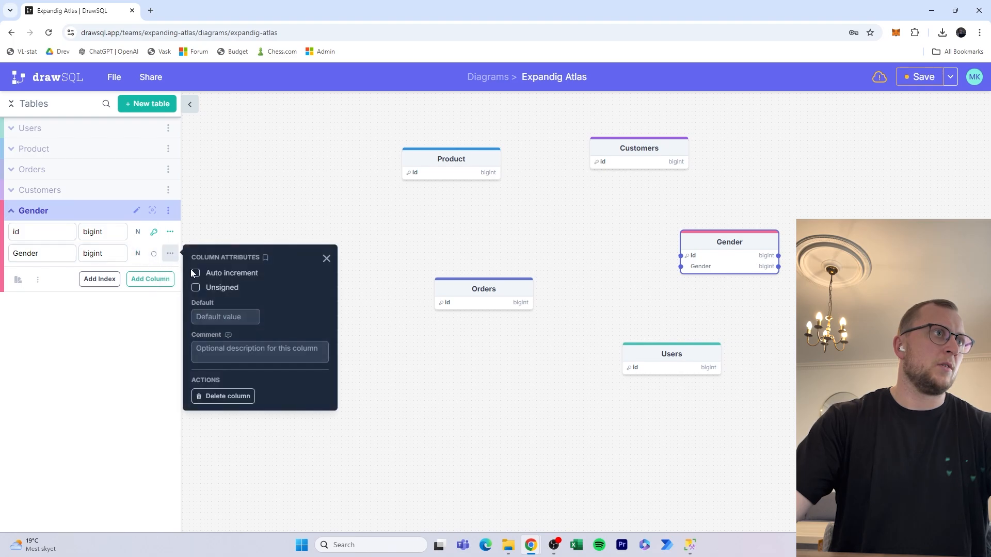
{"action": "double_click", "coordinate": [105, 255]}
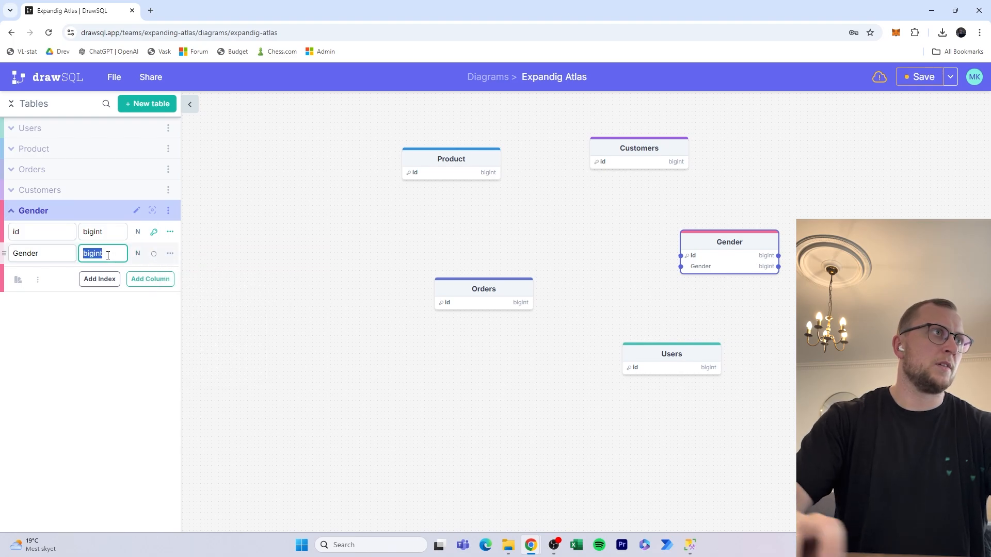
{"action": "key", "text": "BackSpace"}
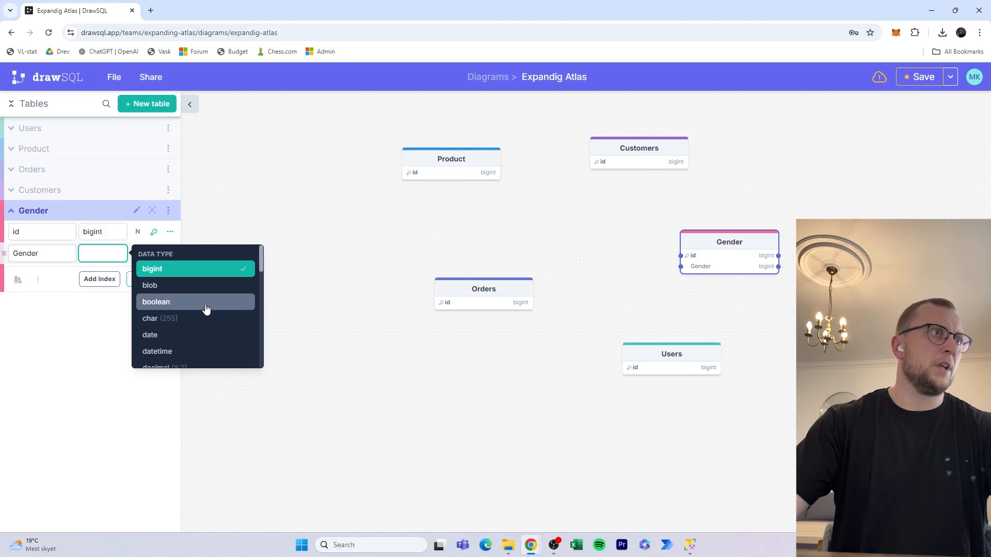
{"action": "scroll", "coordinate": [204, 336], "scroll_direction": "down", "scroll_amount": 1}
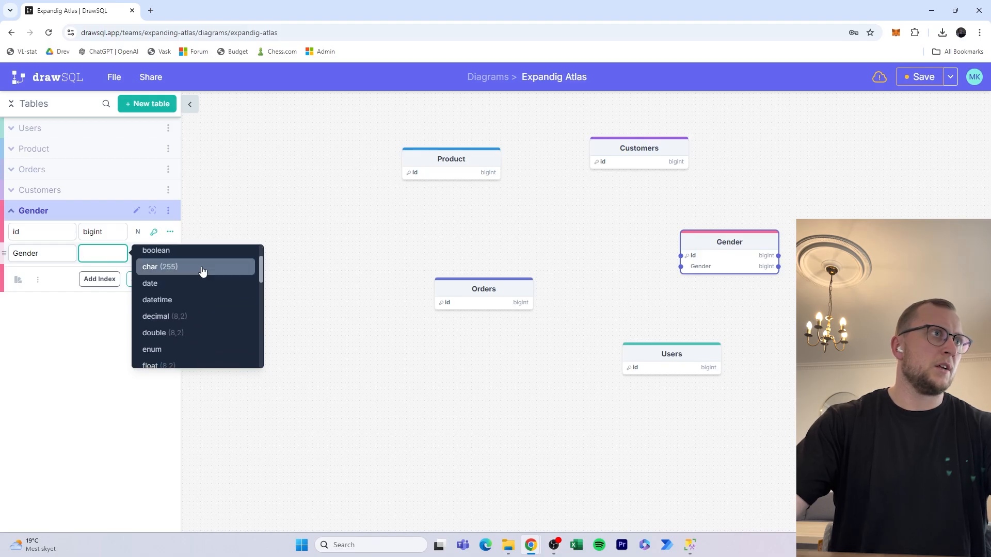
{"action": "left_click", "coordinate": [202, 272]}
Nudge the Gender table right and check the Gender column's name and type.
{"action": "left_click_drag", "start_coordinate": [373, 323], "coordinate": [382, 332]}
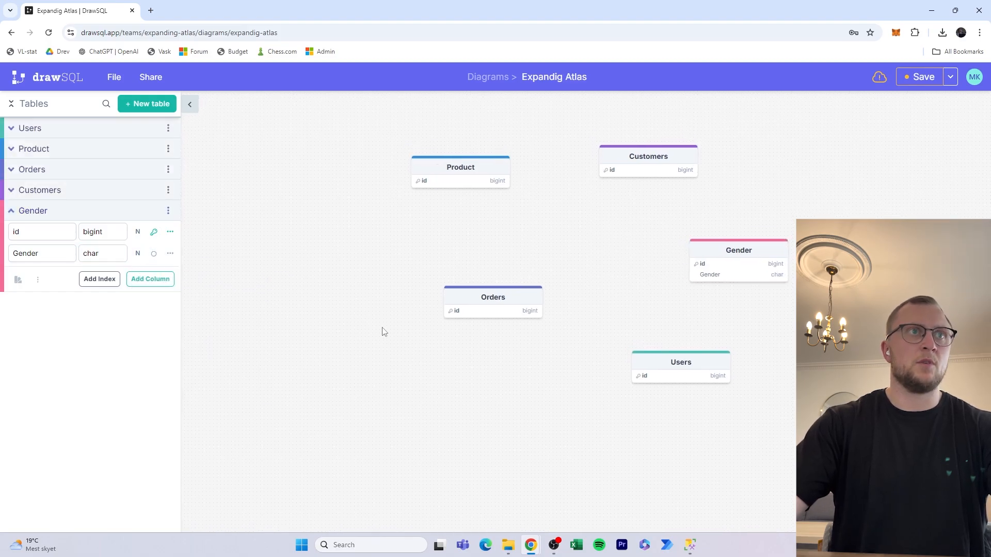
{"action": "left_click_drag", "start_coordinate": [734, 252], "coordinate": [748, 253]}
{"action": "left_click", "coordinate": [748, 253]}
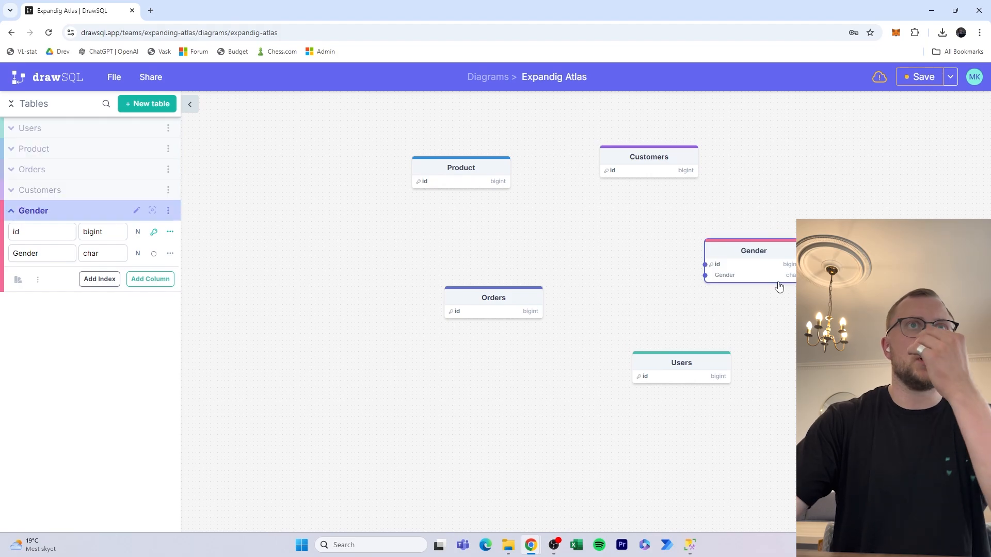
{"action": "left_click", "coordinate": [743, 282]}
{"action": "left_click", "coordinate": [98, 250]}
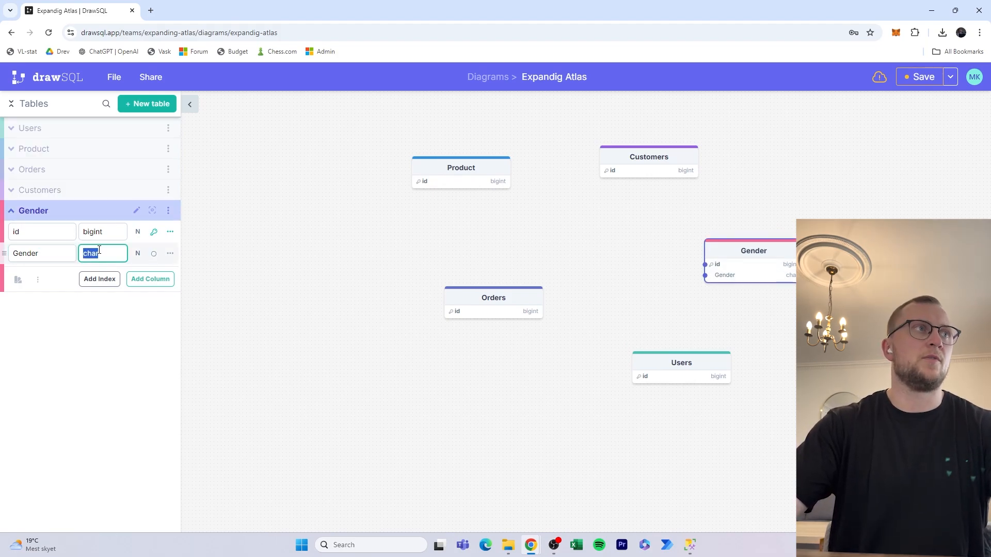
{"action": "left_click", "coordinate": [227, 257]}
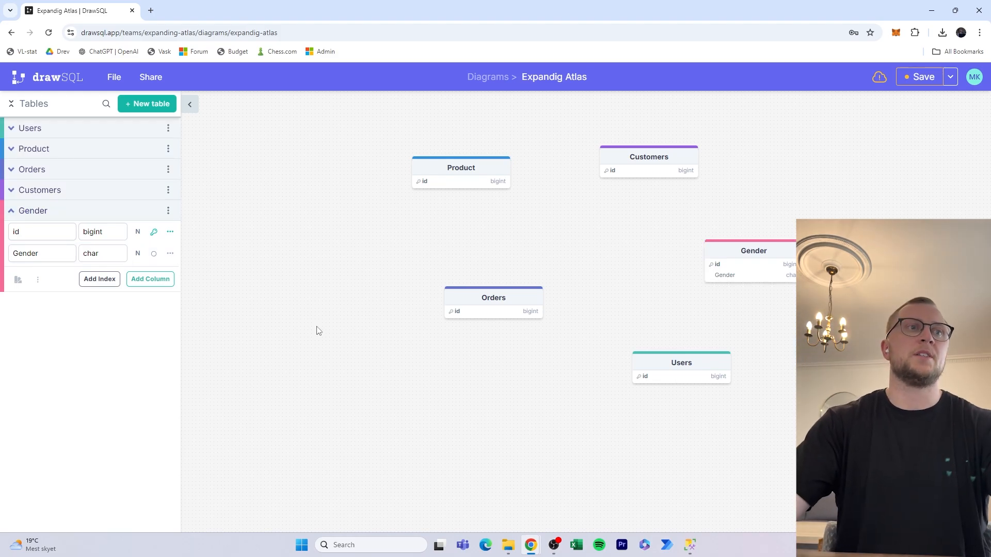
Launch Excel from Windows search and move its window aside.
{"action": "key", "text": "super"}
{"action": "type", "text": "excel"}
{"action": "key", "text": "Return"}
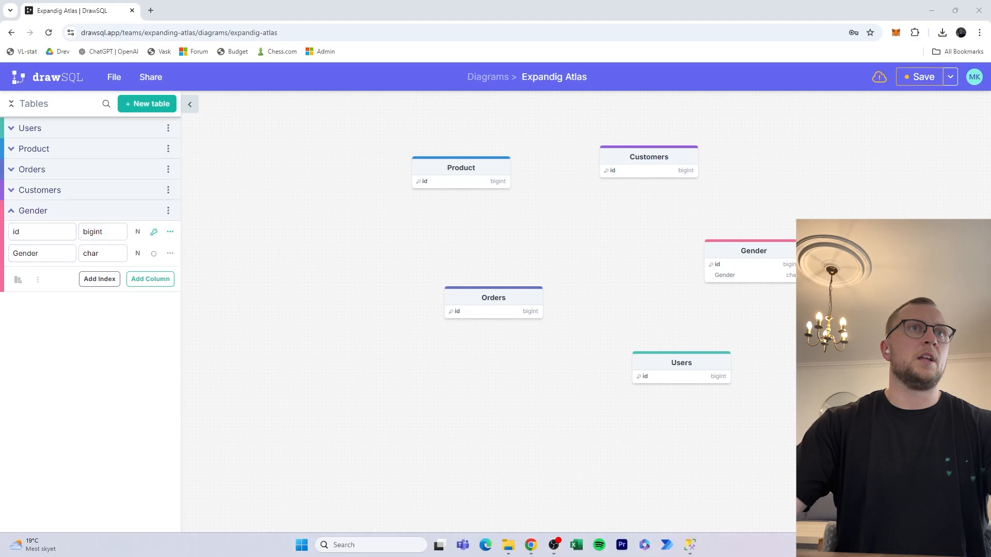
{"action": "left_click_drag", "start_coordinate": [980, 54], "coordinate": [640, 1]}
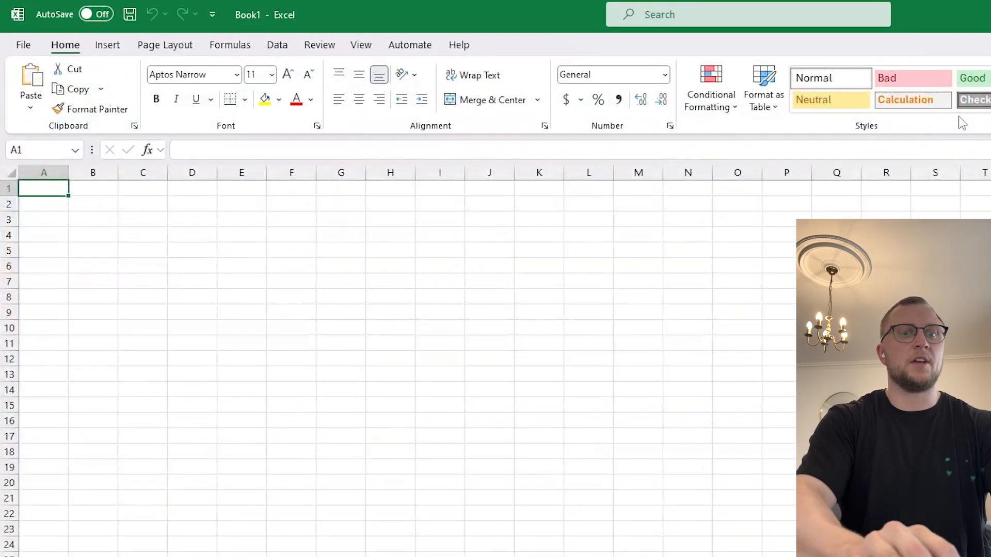
Enter the headers ID in A1 and Name in B1.
{"action": "type", "text": "ID"}
{"action": "key", "text": "Tab"}
{"action": "type", "text": "Na"}
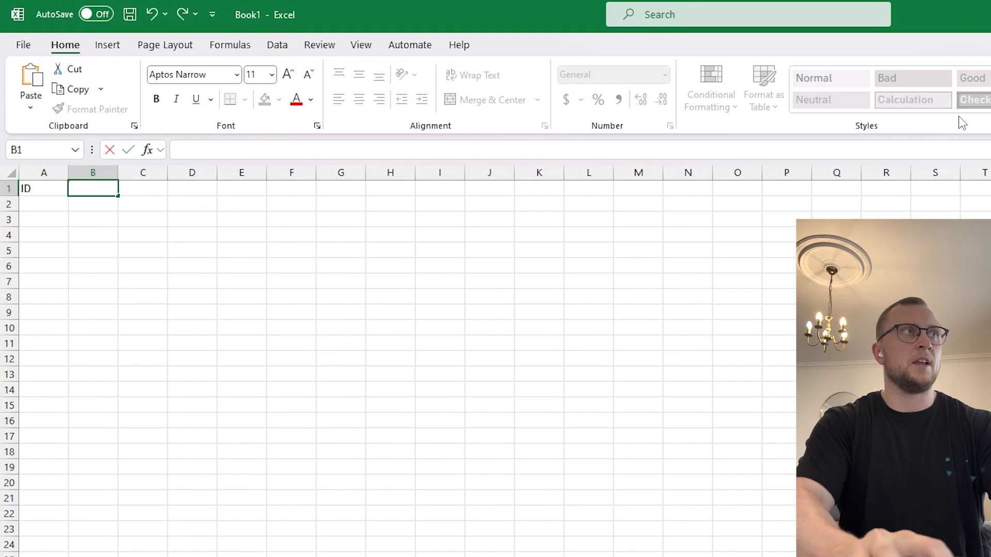
{"action": "type", "text": "m"}
{"action": "key", "text": "BackSpace"}
{"action": "type", "text": "am"}
{"action": "key", "text": "Return"}
{"action": "type", "text": "e"}
{"action": "key", "text": "Up"}
{"action": "key", "text": "Right"}
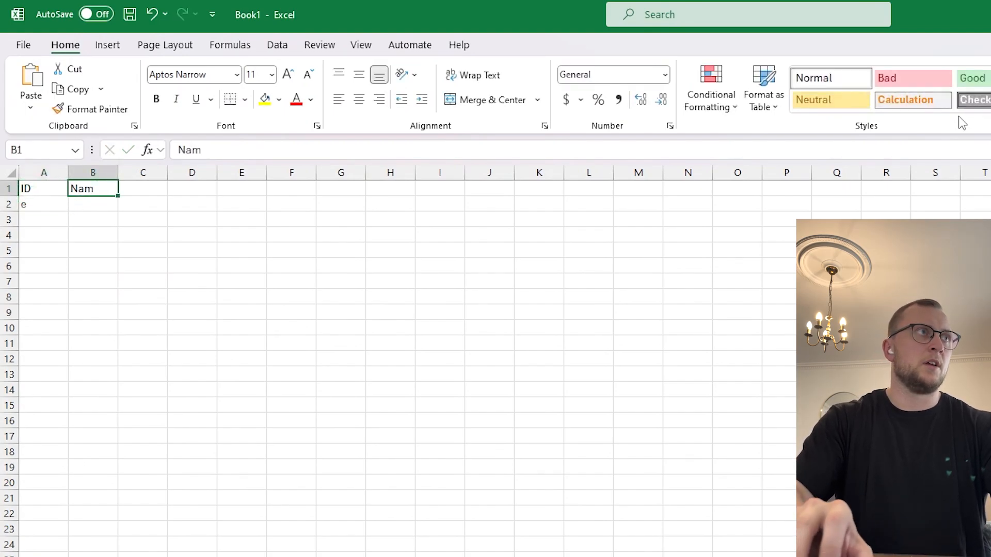
{"action": "key", "text": "F2"}
{"action": "type", "text": "e"}
{"action": "key", "text": "Return"}
Fill rows 1 Female and 2 Male under ID and Name, then select F1.
{"action": "key", "text": "Left"}
{"action": "type", "text": "1"}
{"action": "key", "text": "Return"}
{"action": "type", "text": "2"}
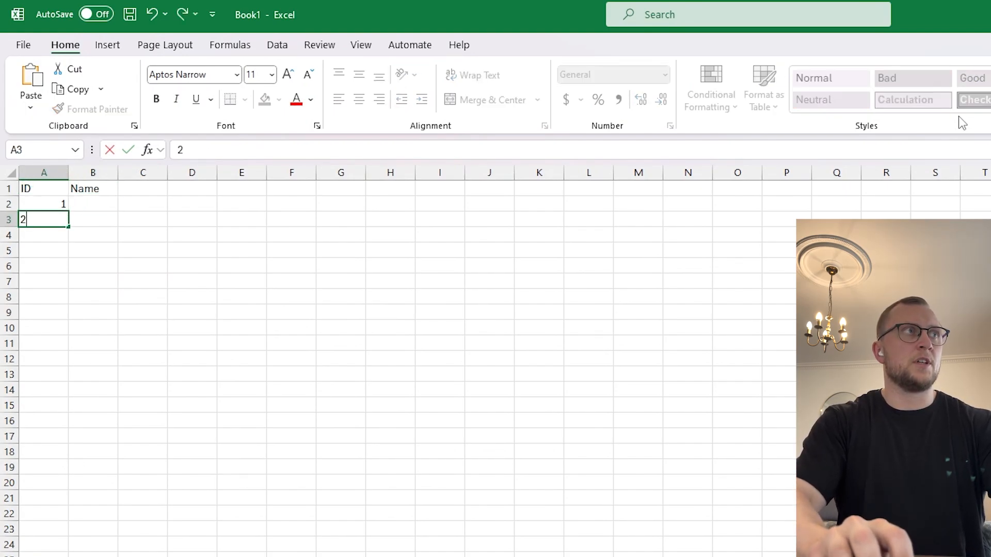
{"action": "key", "text": "Tab"}
{"action": "key", "text": "Up"}
{"action": "type", "text": "Female"}
{"action": "key", "text": "Return"}
{"action": "key", "text": "Return"}
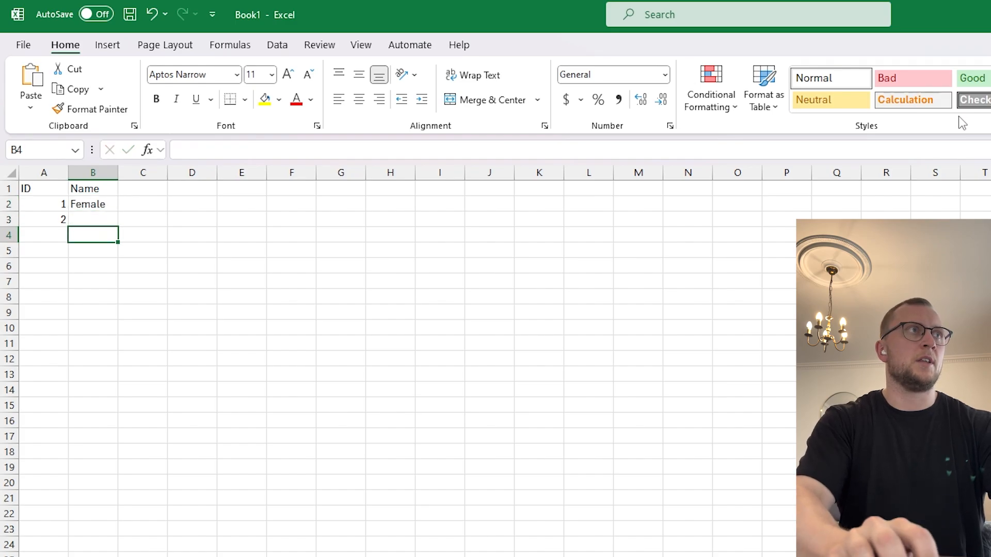
{"action": "key", "text": "Up"}
{"action": "type", "text": "Male"}
{"action": "key", "text": "Return"}
{"action": "key", "text": "Up"}
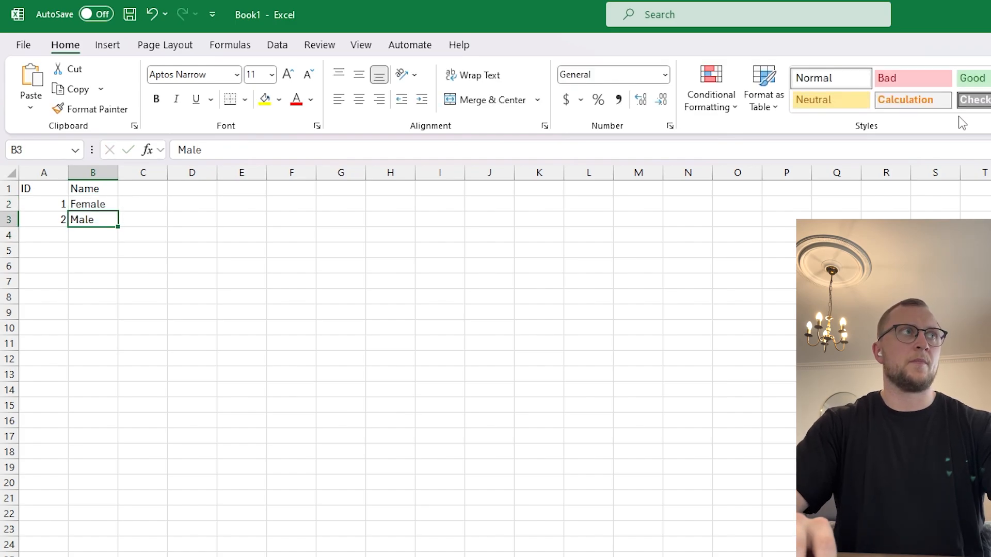
{"action": "key", "text": "shift+Left"}
{"action": "key", "text": "shift+Up"}
{"action": "key", "text": "shift+Up"}
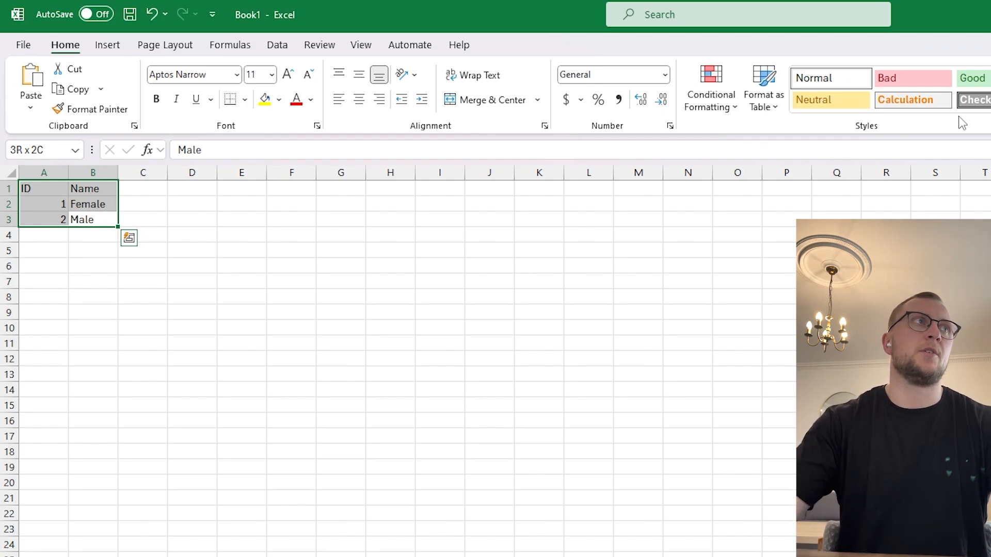
{"action": "left_click", "coordinate": [309, 192]}
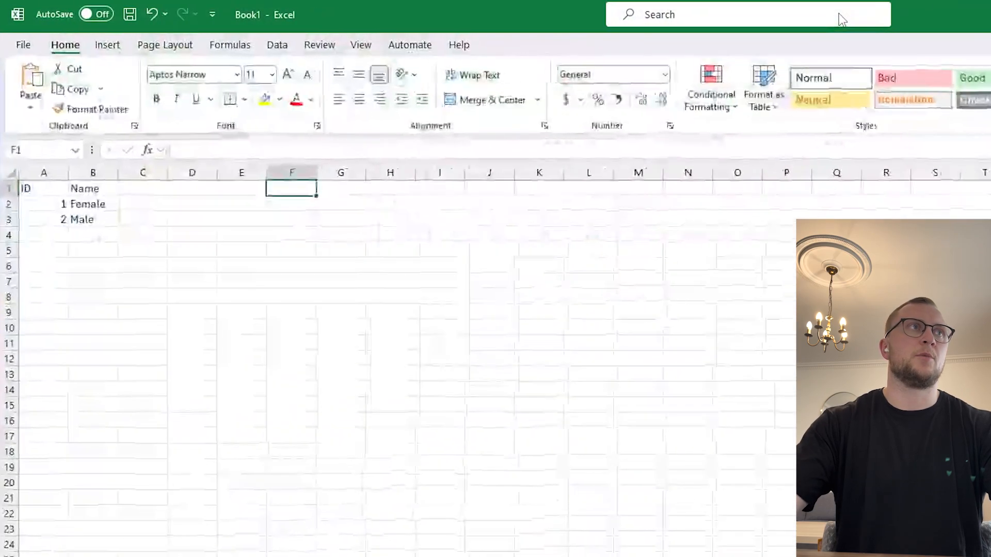
Enter the customer table headers in F1:H1, ending with GenderID.
{"action": "type", "text": "C"}
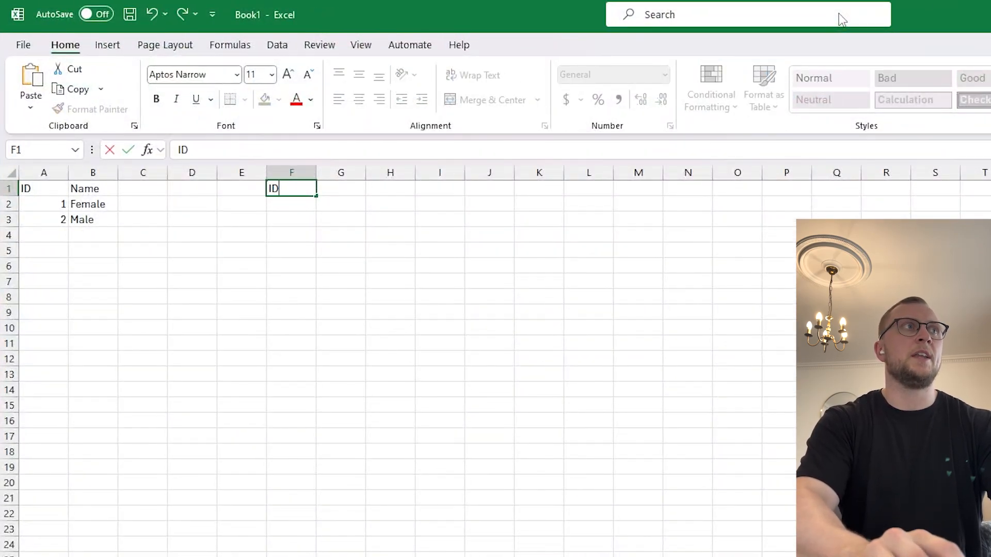
{"action": "type", "text": "D"}
{"action": "key", "text": "Tab"}
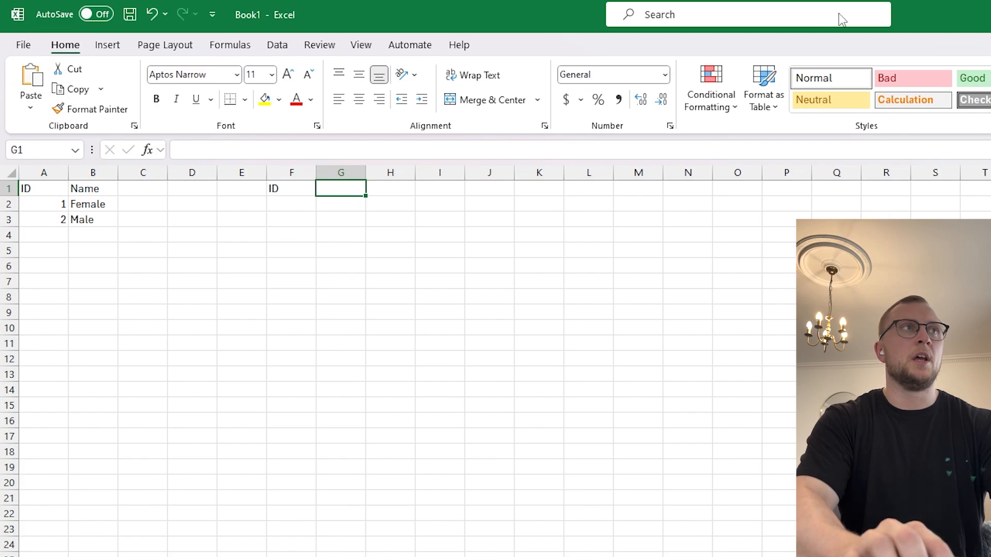
{"action": "type", "text": "wd sad"}
{"action": "key", "text": "Tab"}
{"action": "type", "text": "Ge"}
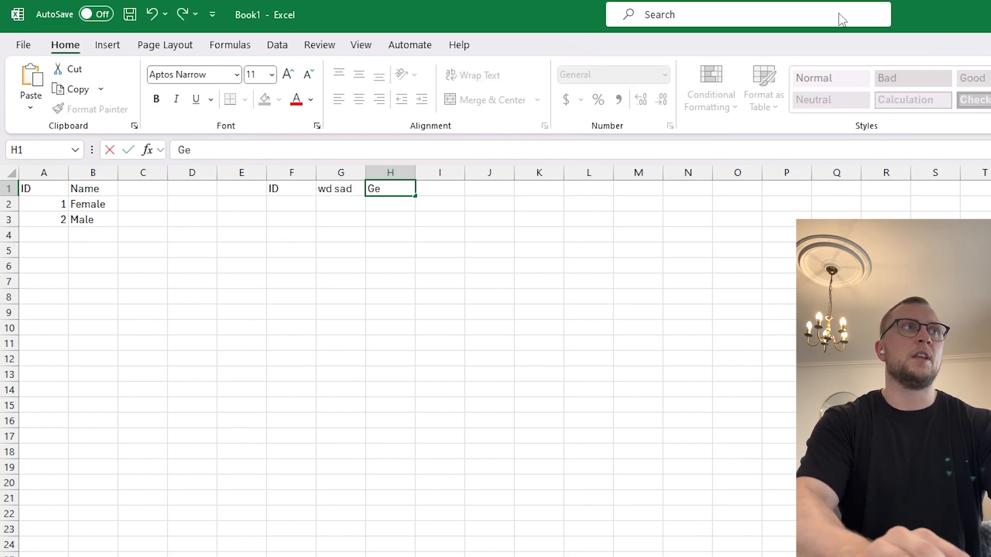
{"action": "type", "text": "nderID"}
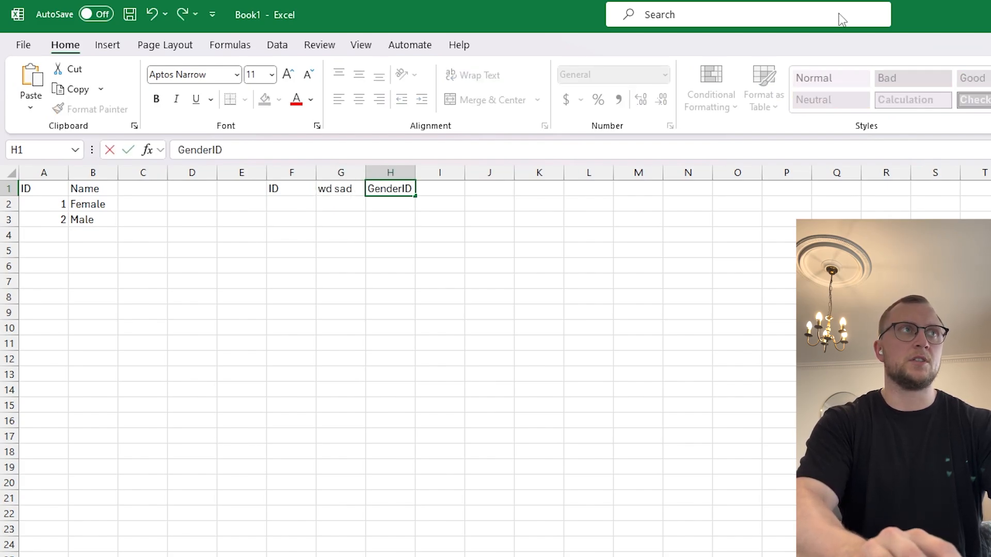
{"action": "key", "text": "Tab"}
{"action": "key", "text": "Return"}
Enter a long numeric ID for the first customer in F2.
{"action": "key", "text": "Left"}
{"action": "type", "text": "1"}
{"action": "key", "text": "Return"}
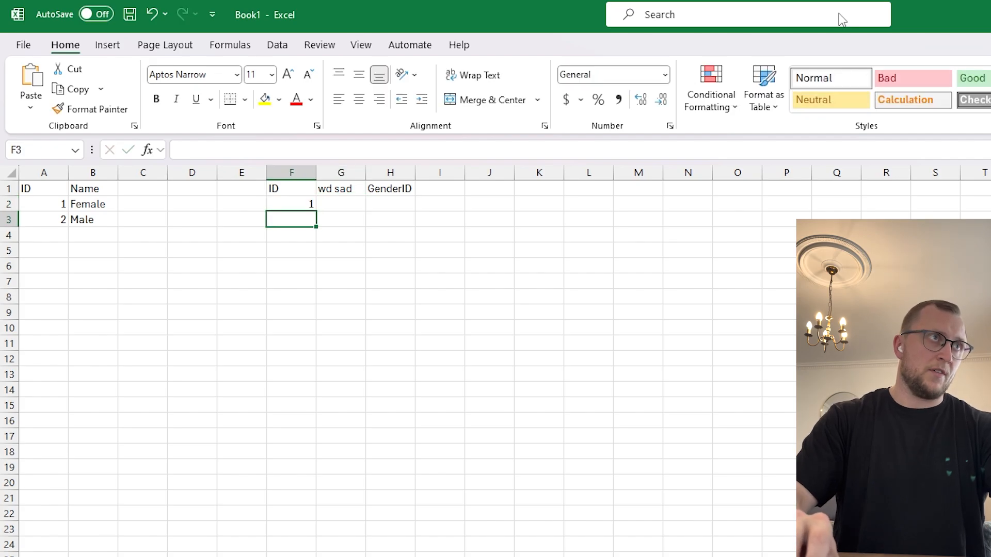
{"action": "key", "text": "Up"}
{"action": "type", "text": "2131293213"}
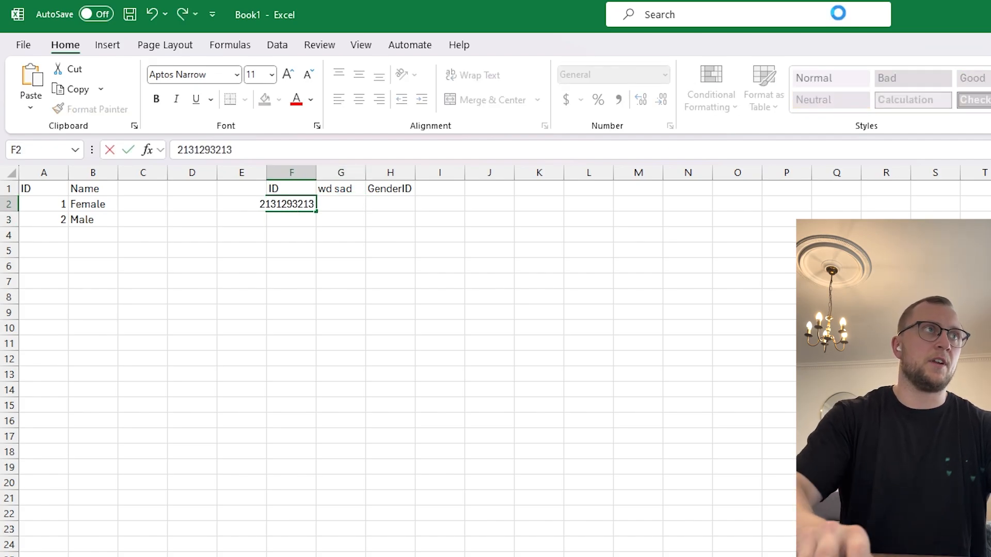
{"action": "key", "text": "Return"}
{"action": "key", "text": "Up"}
{"action": "key", "text": "ctrl+d"}
{"action": "key", "text": "ctrl+z"}
Copy the ID down to F3 and change its last digit to 4.
{"action": "key", "text": "Down"}
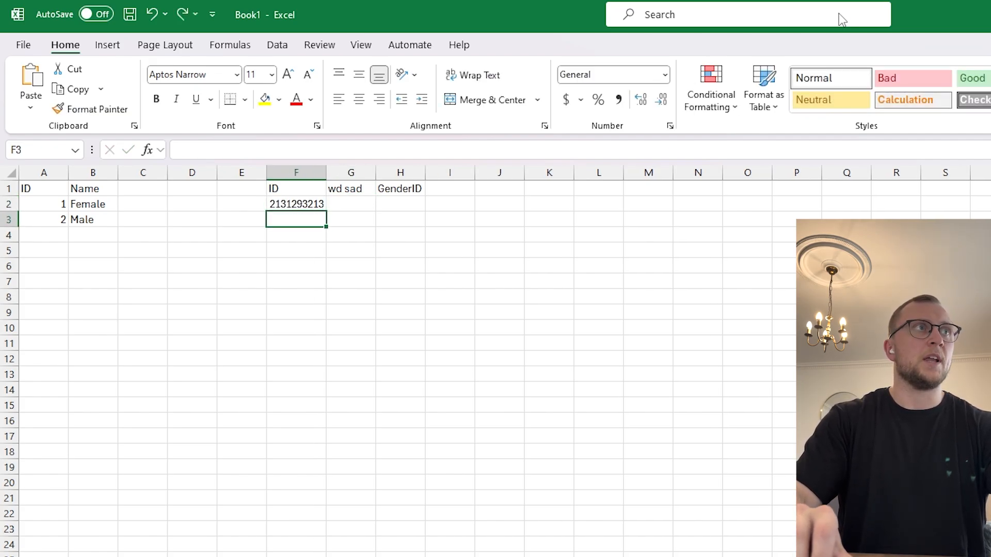
{"action": "key", "text": "ctrl+d"}
{"action": "type", "text": "2"}
{"action": "key", "text": "Escape"}
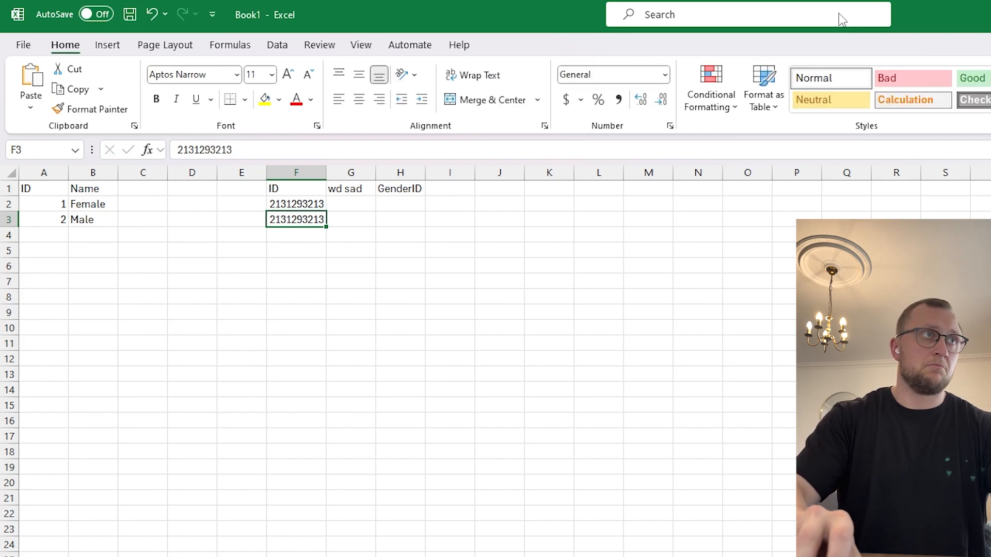
{"action": "key", "text": "F2"}
{"action": "key", "text": "BackSpace"}
{"action": "type", "text": "4"}
{"action": "key", "text": "Return"}
{"action": "key", "text": "Up"}
{"action": "key", "text": "Right"}
Type a name for each of the two customers in G2 and G3.
{"action": "key", "text": "Up"}
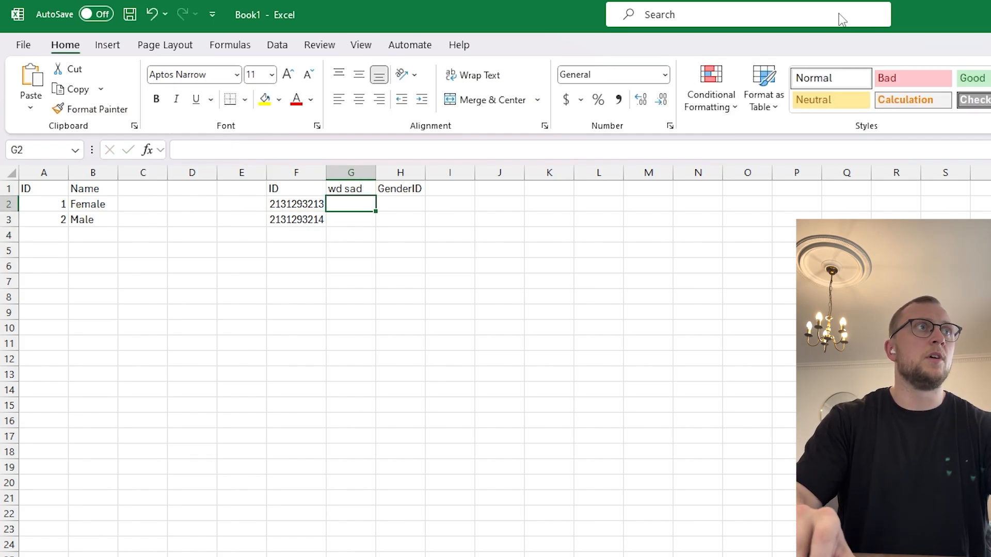
{"action": "key", "text": "shift+Up"}
{"action": "key", "text": "Up"}
{"action": "key", "text": "Down"}
{"action": "type", "text": "Num"}
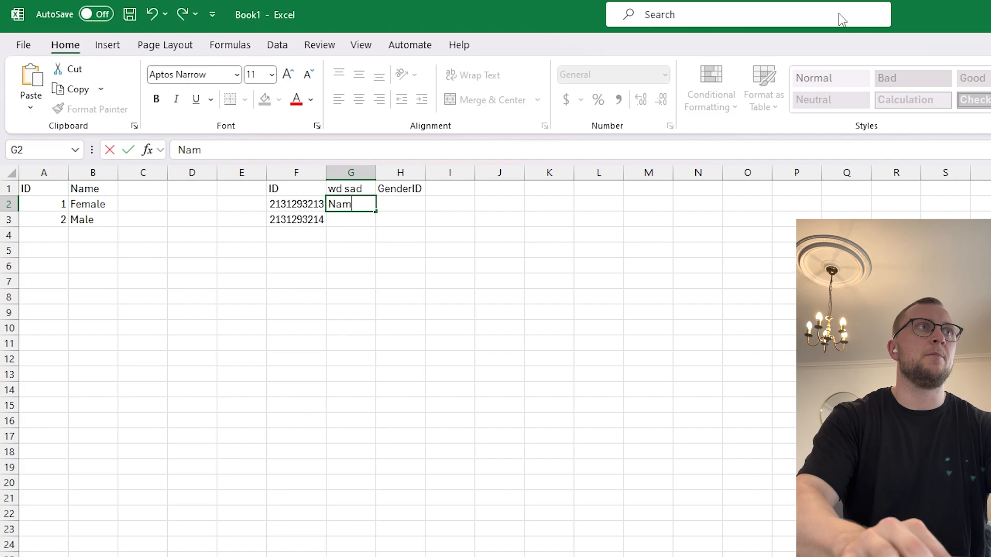
{"action": "key", "text": "BackSpace"}
{"action": "key", "text": "BackSpace"}
{"action": "key", "text": "BackSpace"}
{"action": "type", "text": "Joh"}
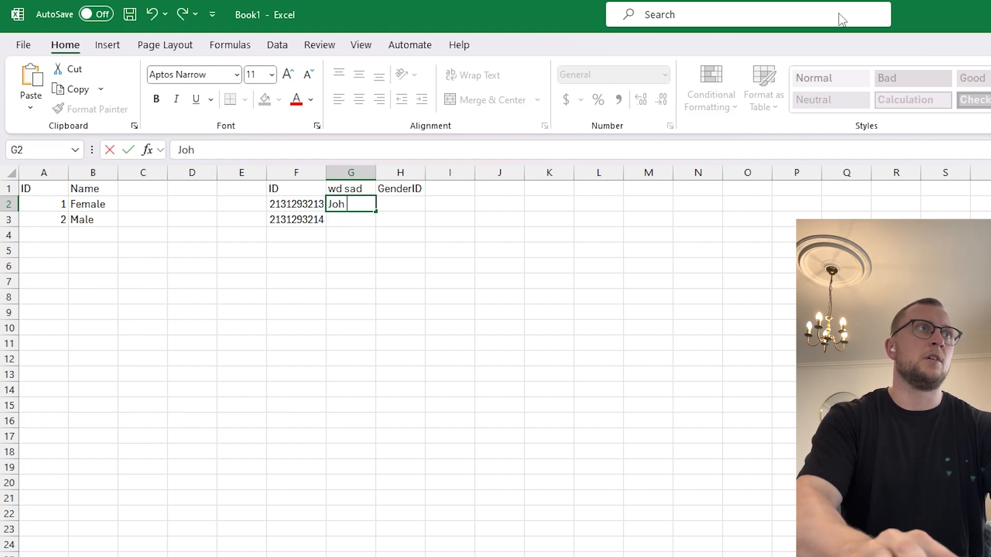
{"action": "type", "text": "n"}
{"action": "key", "text": "Return"}
{"action": "type", "text": "JOa"}
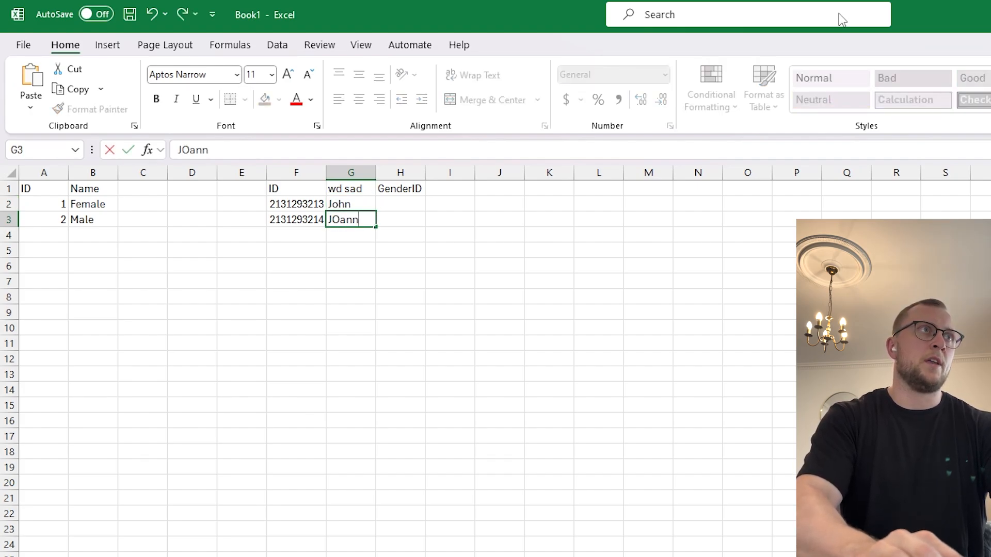
{"action": "key", "text": "BackSpace"}
{"action": "key", "text": "BackSpace"}
{"action": "type", "text": "oanne"}
{"action": "key", "text": "Tab"}
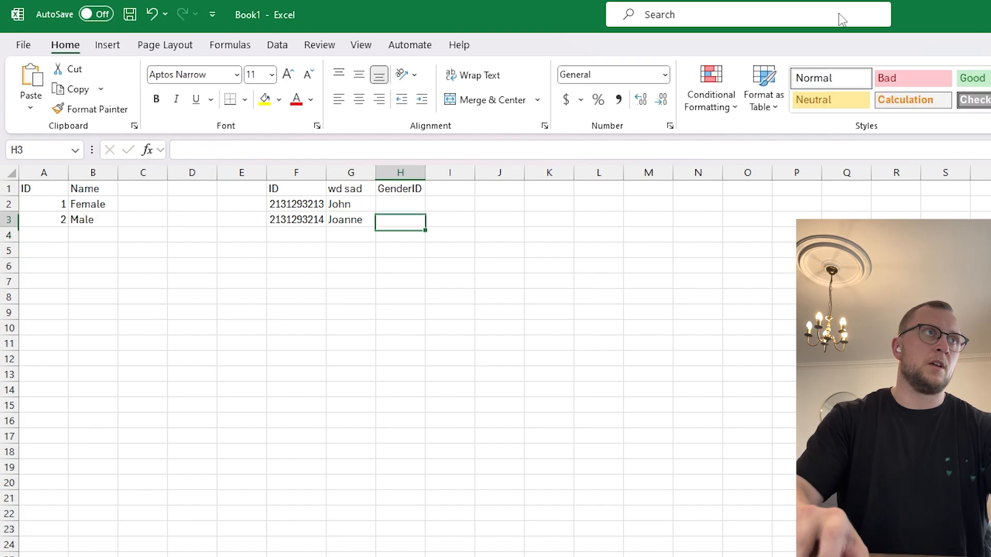
Enter Male in H2 and Female in H3, then select the GenderID column.
{"action": "key", "text": "Up"}
{"action": "type", "text": "Femla"}
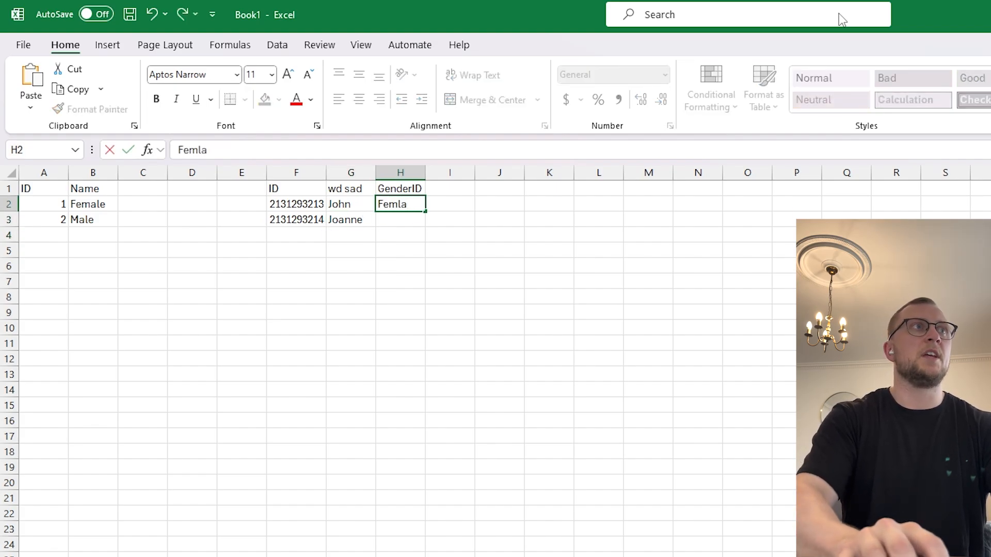
{"action": "key", "text": "BackSpace"}
{"action": "type", "text": "ale"}
{"action": "key", "text": "BackSpace"}
{"action": "key", "text": "BackSpace"}
{"action": "key", "text": "BackSpace"}
{"action": "key", "text": "BackSpace"}
{"action": "key", "text": "BackSpace"}
{"action": "key", "text": "BackSpace"}
{"action": "type", "text": "Male"}
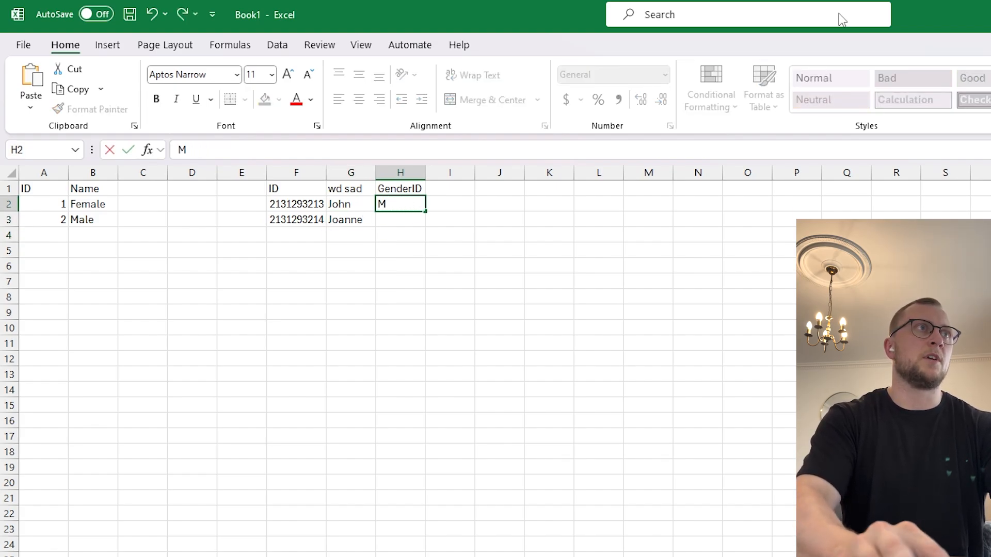
{"action": "key", "text": "Return"}
{"action": "type", "text": "Femla"}
{"action": "key", "text": "BackSpace"}
{"action": "key", "text": "BackSpace"}
{"action": "type", "text": "ale"}
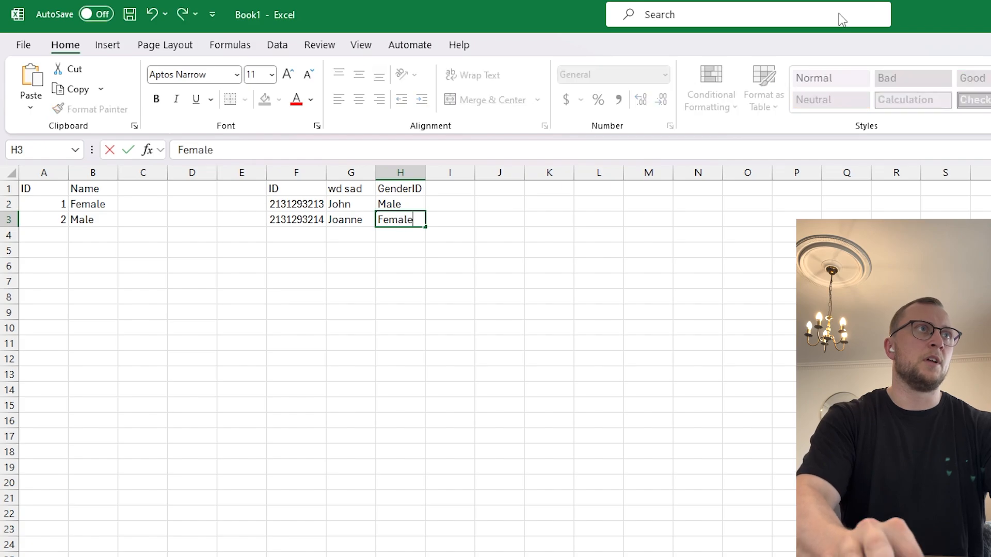
{"action": "key", "text": "Up"}
{"action": "key", "text": "ctrl+space"}
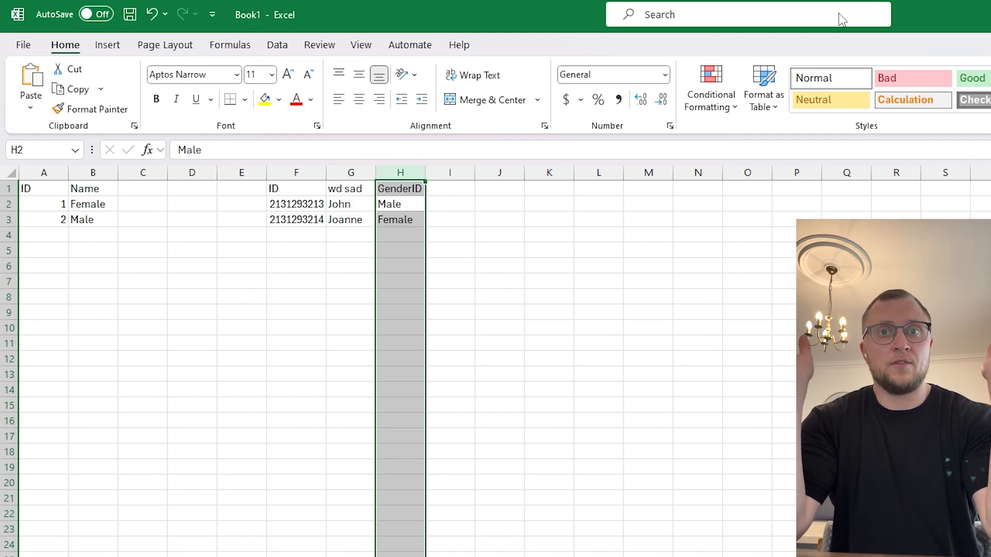
Enter a GenderID heading in the next empty column with the values 1 and 2 beneath it.
{"action": "key", "text": "Up"}
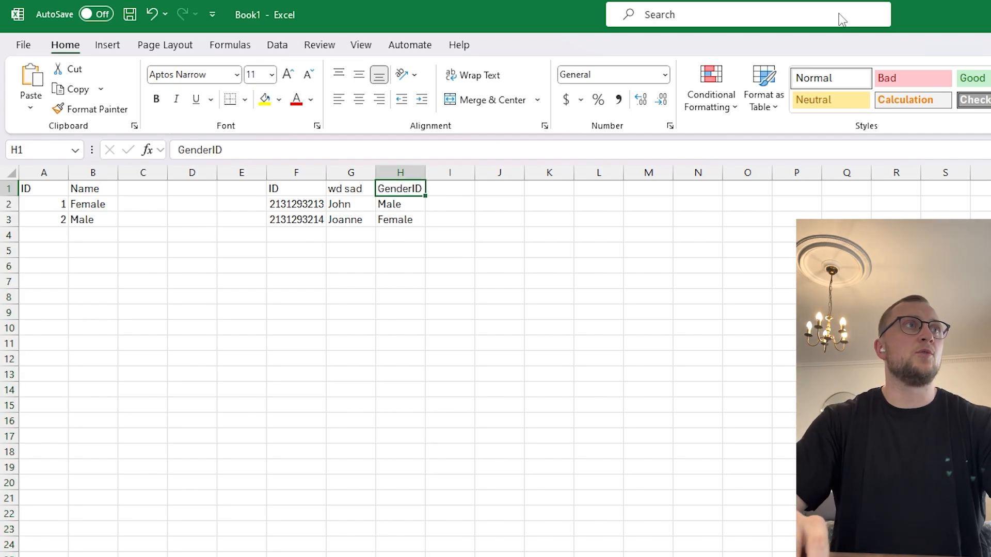
{"action": "key", "text": "Right"}
{"action": "type", "text": "Gend"}
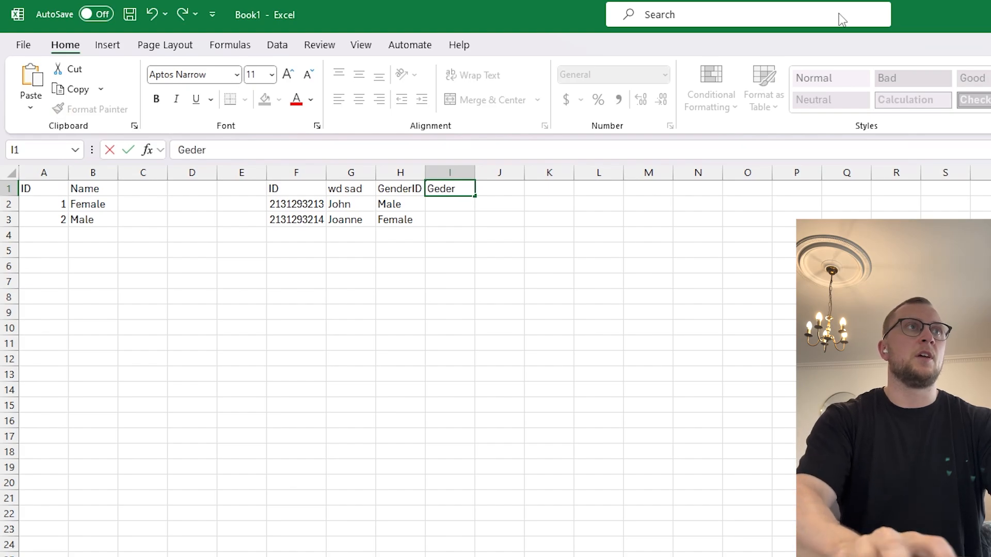
{"action": "type", "text": "erID"}
{"action": "key", "text": "Return"}
{"action": "type", "text": "1"}
{"action": "key", "text": "Return"}
{"action": "type", "text": "2"}
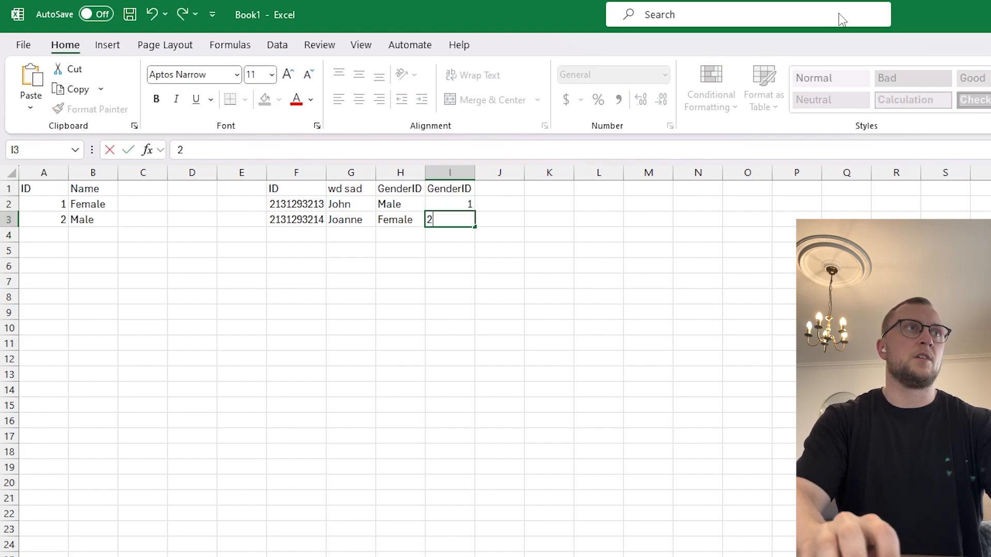
{"action": "key", "text": "Up"}
Select the new numeric GenderID column, then the gender name column beside it.
{"action": "key", "text": "shift+Down"}
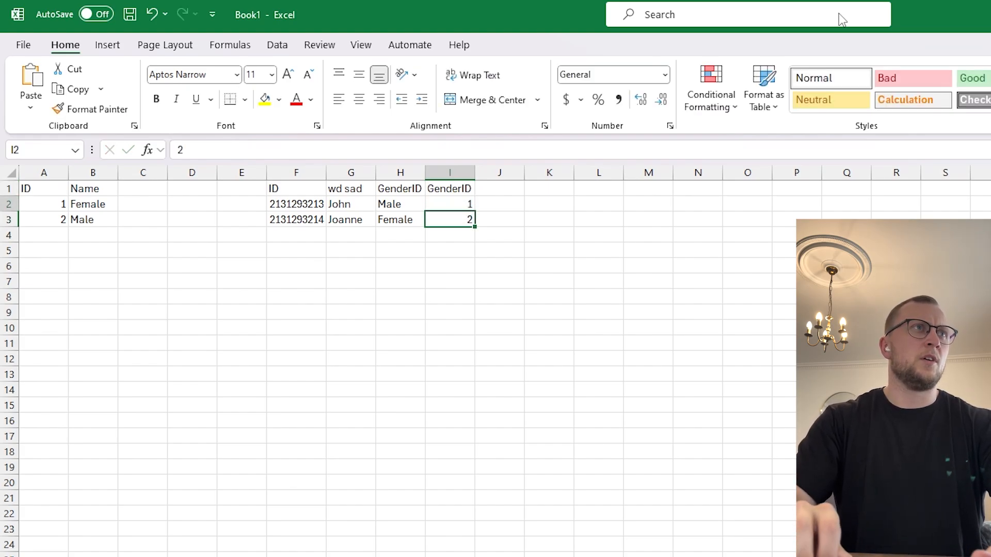
{"action": "key", "text": "ctrl+space"}
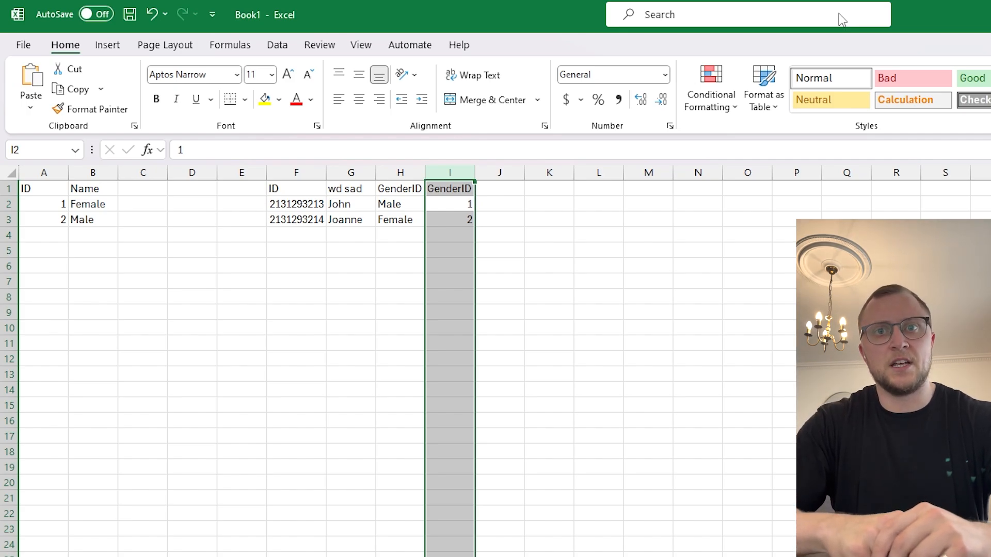
{"action": "key", "text": "Left"}
{"action": "key", "text": "ctrl+shift+Down"}
{"action": "key", "text": "ctrl+space"}
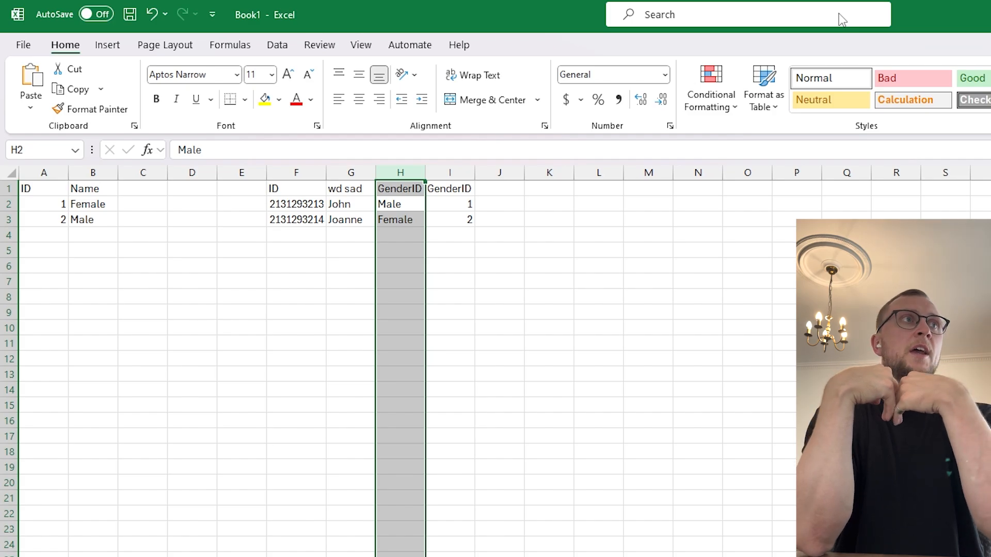
Colour the two GenderID values and the matching gender-list IDs green.
{"action": "key", "text": "Right"}
{"action": "key", "text": "Right"}
{"action": "key", "text": "Left"}
{"action": "key", "text": "ctrl+space"}
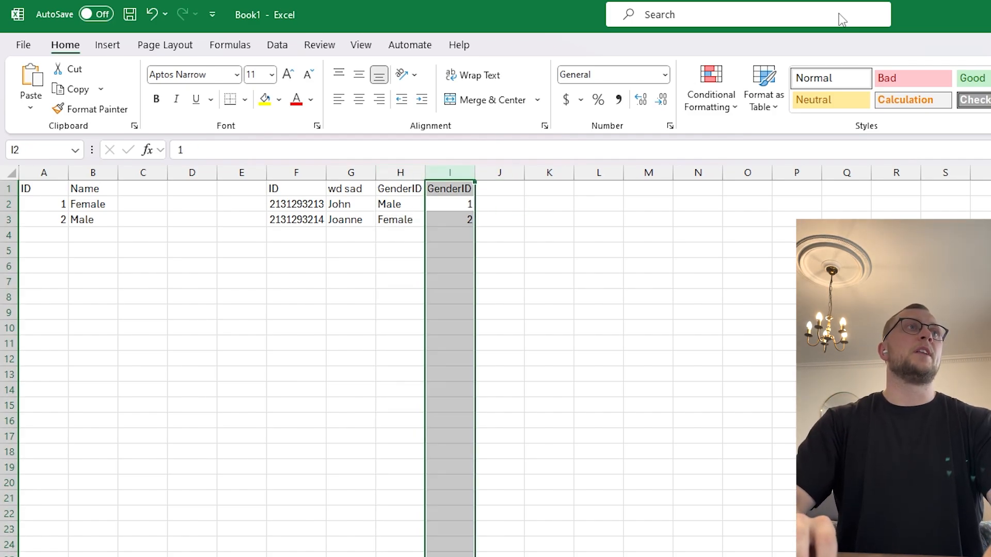
{"action": "left_click_drag", "start_coordinate": [469, 207], "coordinate": [469, 221]}
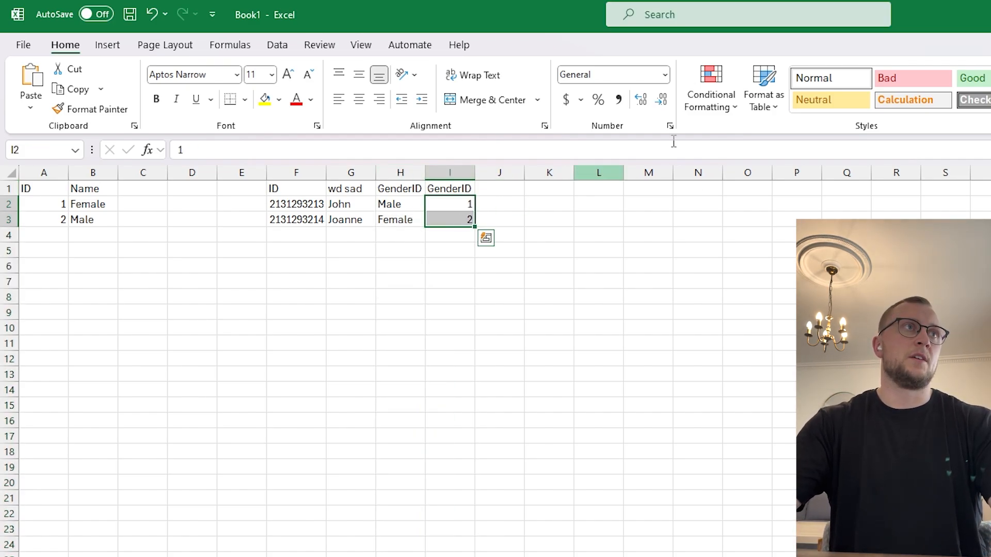
{"action": "left_click", "coordinate": [972, 78]}
{"action": "left_click_drag", "start_coordinate": [60, 209], "coordinate": [57, 219]}
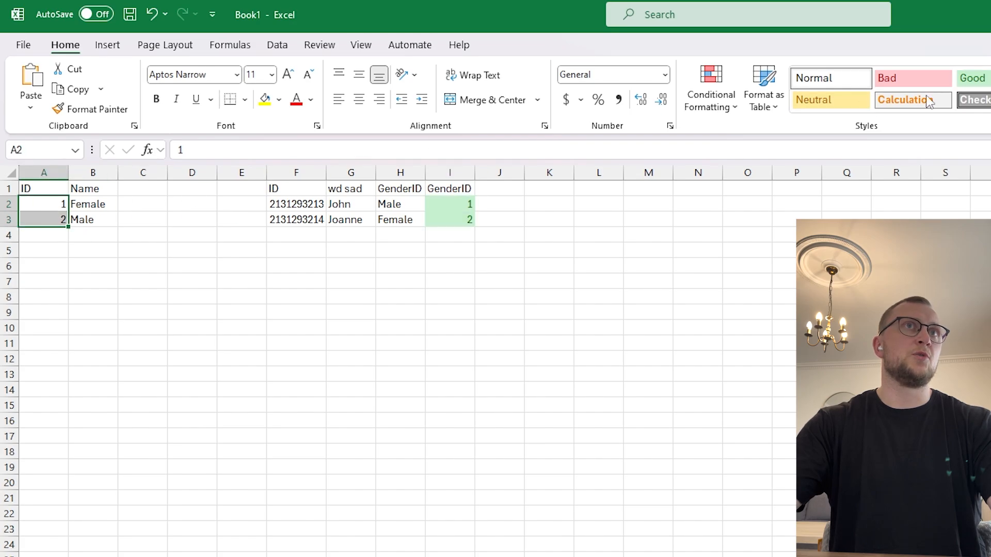
{"action": "left_click", "coordinate": [972, 77]}
{"action": "left_click", "coordinate": [743, 235]}
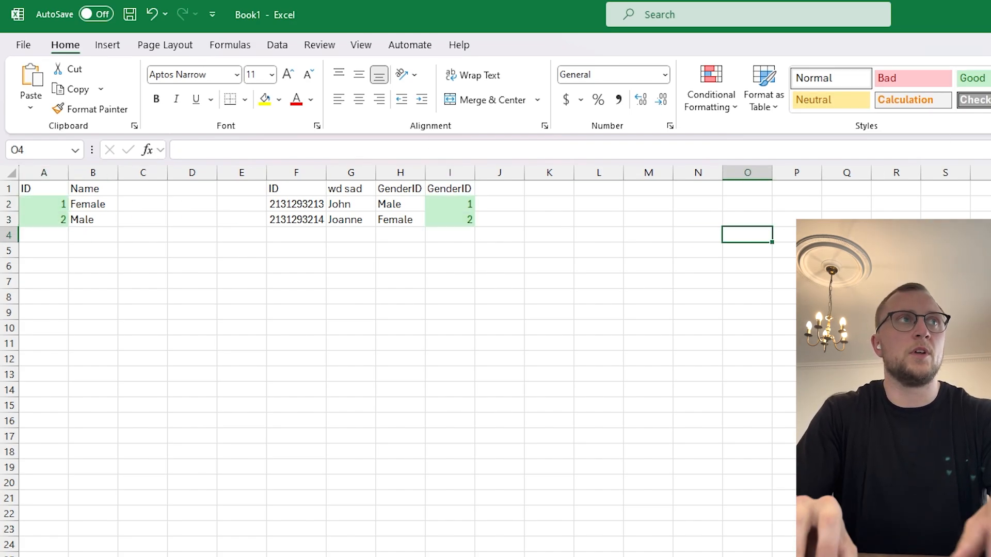
Delete the text gender name column and check the first customer row against the gender list.
{"action": "key", "text": "Up"}
{"action": "key", "text": "Up"}
{"action": "key", "text": "Up"}
{"action": "key", "text": "Left"}
{"action": "key", "text": "Left"}
{"action": "key", "text": "Left"}
{"action": "key", "text": "Left"}
{"action": "key", "text": "Left"}
{"action": "key", "text": "Left"}
{"action": "key", "text": "Left"}
{"action": "key", "text": "ctrl+space"}
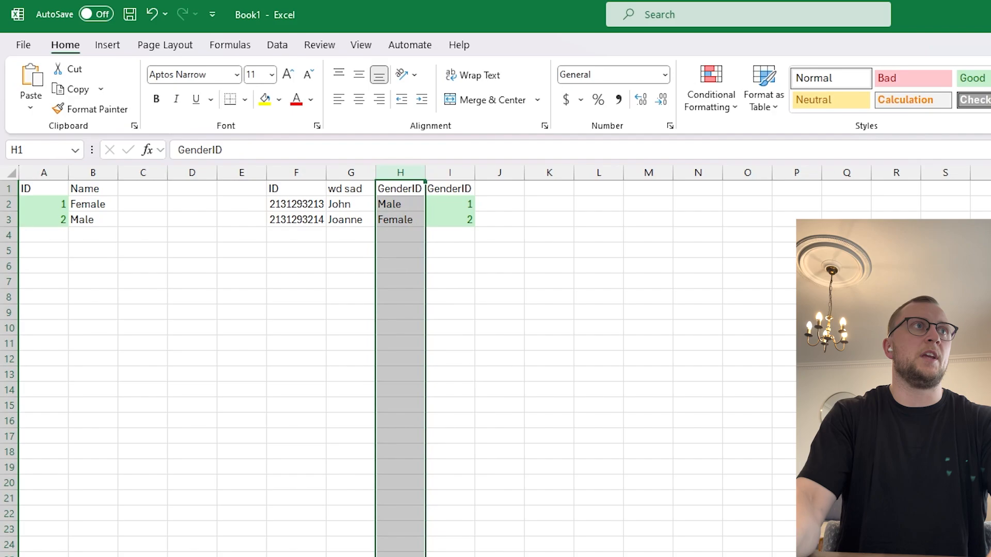
{"action": "key", "text": "ctrl+minus"}
{"action": "key", "text": "Right"}
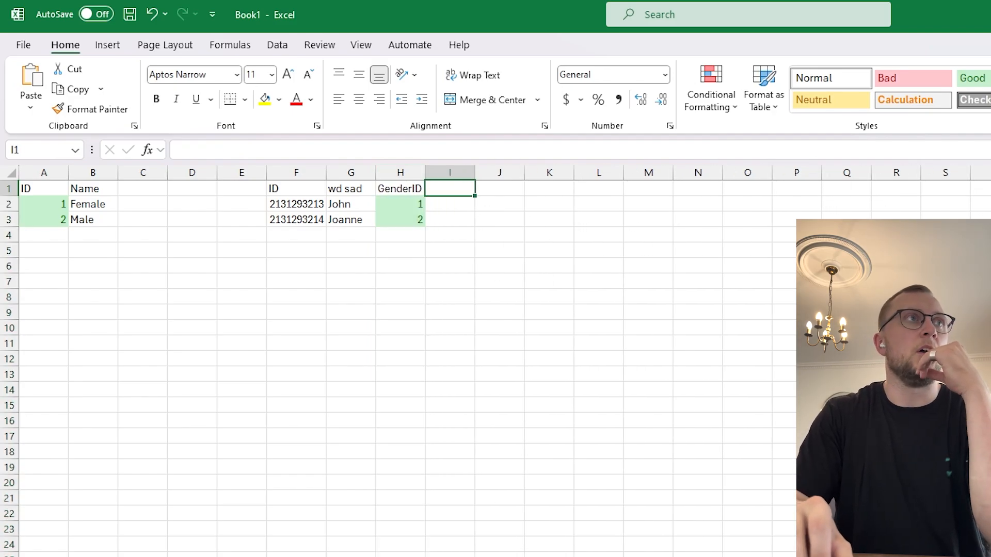
{"action": "key", "text": "Down"}
{"action": "key", "text": "Left"}
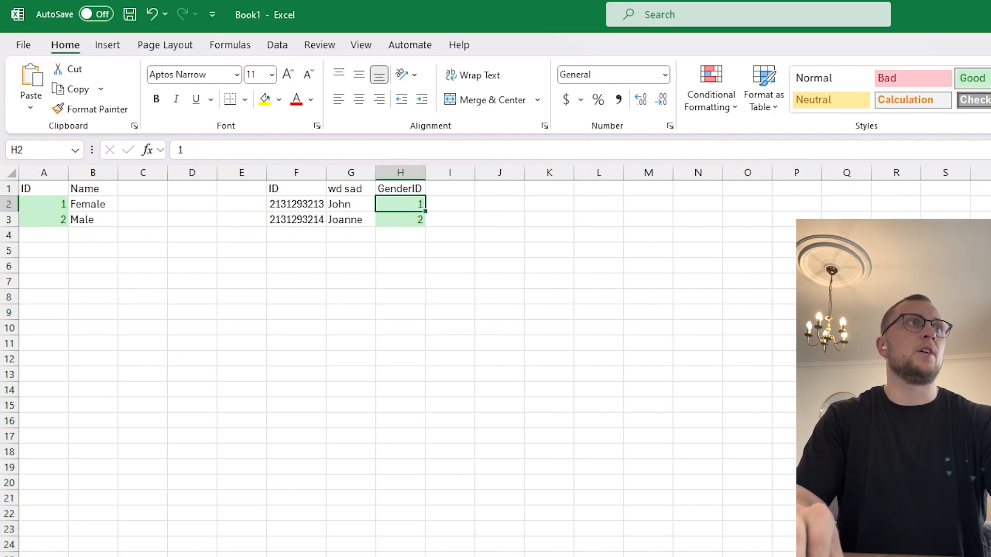
{"action": "key", "text": "Left"}
{"action": "key", "text": "Right"}
{"action": "key", "text": "Left"}
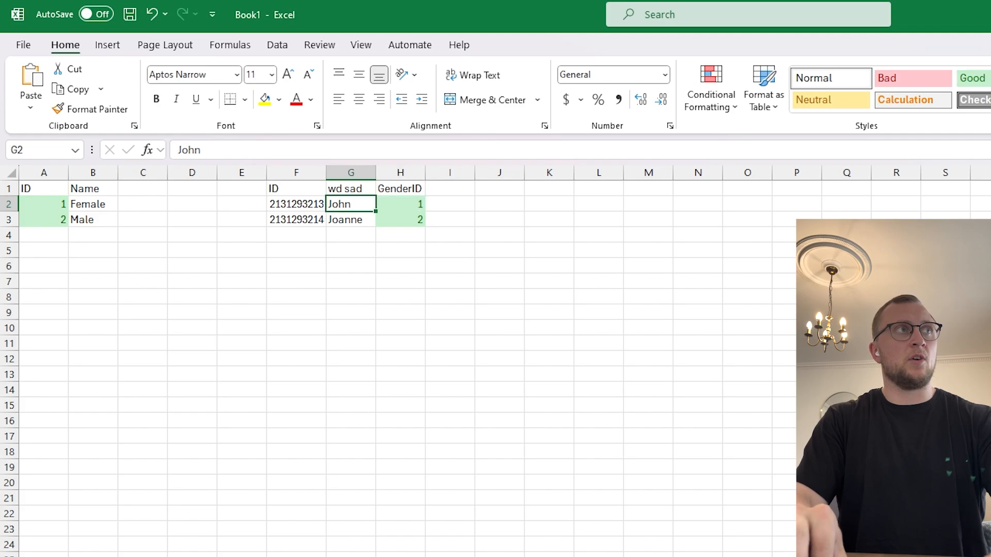
{"action": "key", "text": "Left"}
{"action": "key", "text": "Left"}
{"action": "key", "text": "Left"}
{"action": "key", "text": "Left"}
{"action": "key", "text": "Left"}
{"action": "key", "text": "Left"}
{"action": "key", "text": "shift+Right"}
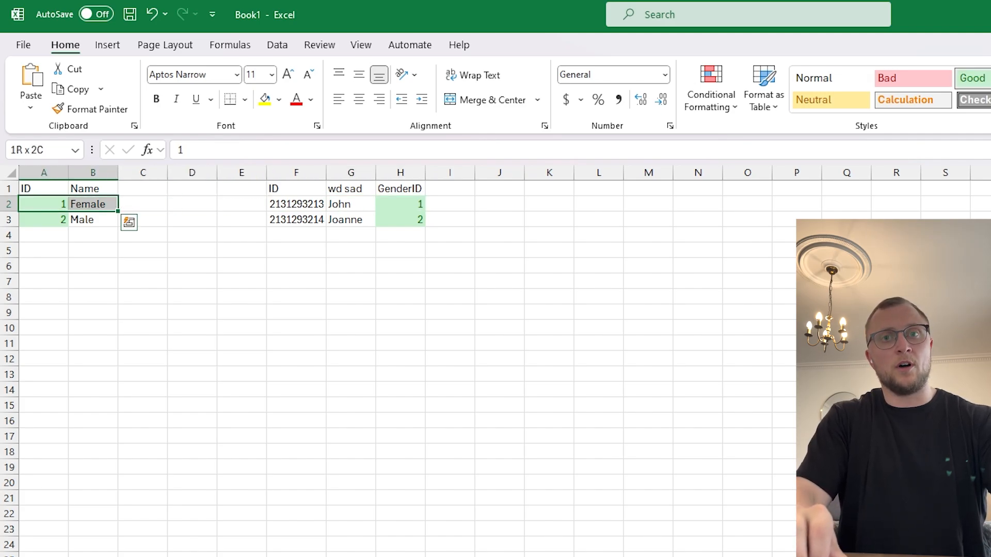
Enter Female in the empty column beside GenderID, clear it again, and select GenderID.
{"action": "key", "text": "Right"}
{"action": "key", "text": "Right"}
{"action": "key", "text": "Right"}
{"action": "key", "text": "Right"}
{"action": "key", "text": "Right"}
{"action": "key", "text": "Right"}
{"action": "key", "text": "Right"}
{"action": "key", "text": "Right"}
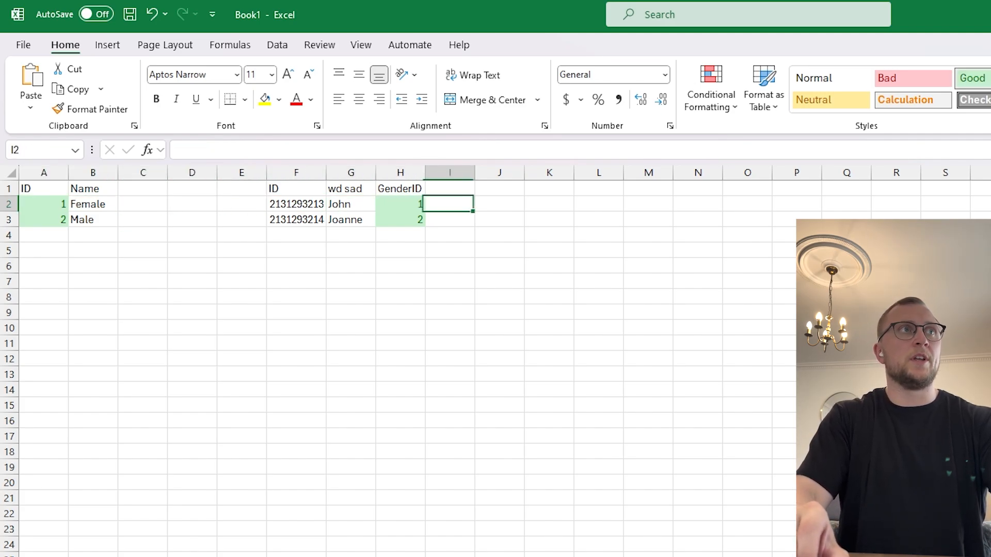
{"action": "type", "text": "Female"}
{"action": "key", "text": "Return"}
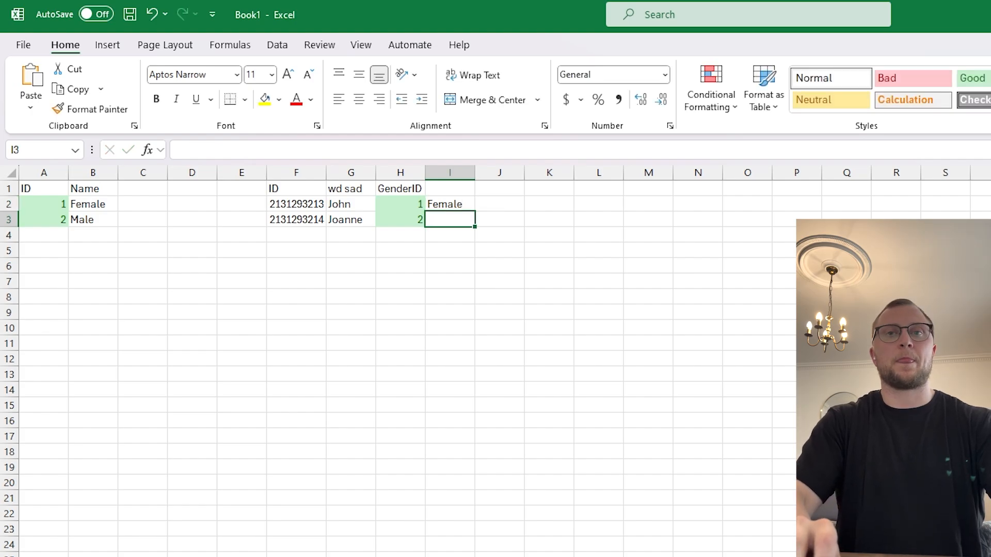
{"action": "key", "text": "ctrl+space"}
{"action": "key", "text": "Delete"}
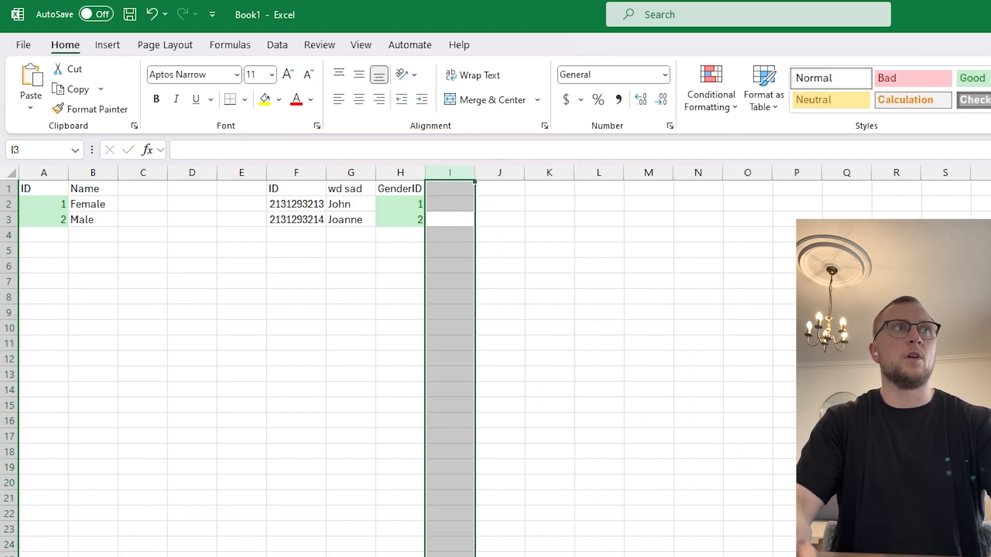
{"action": "key", "text": "Left"}
{"action": "key", "text": "ctrl+space"}
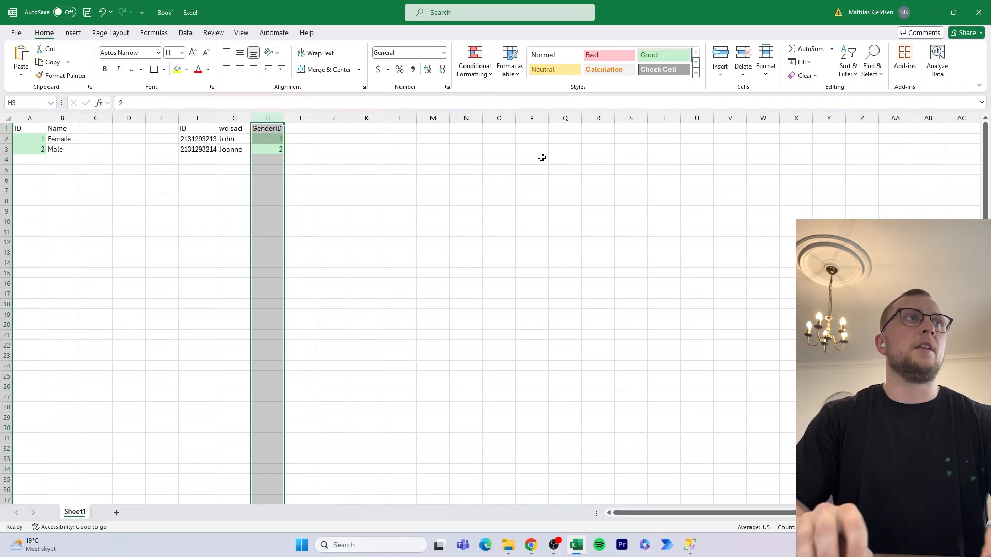
Select the entire sheet with Ctrl+A and delete the gender lookup and customer tables.
{"action": "key", "text": "Up"}
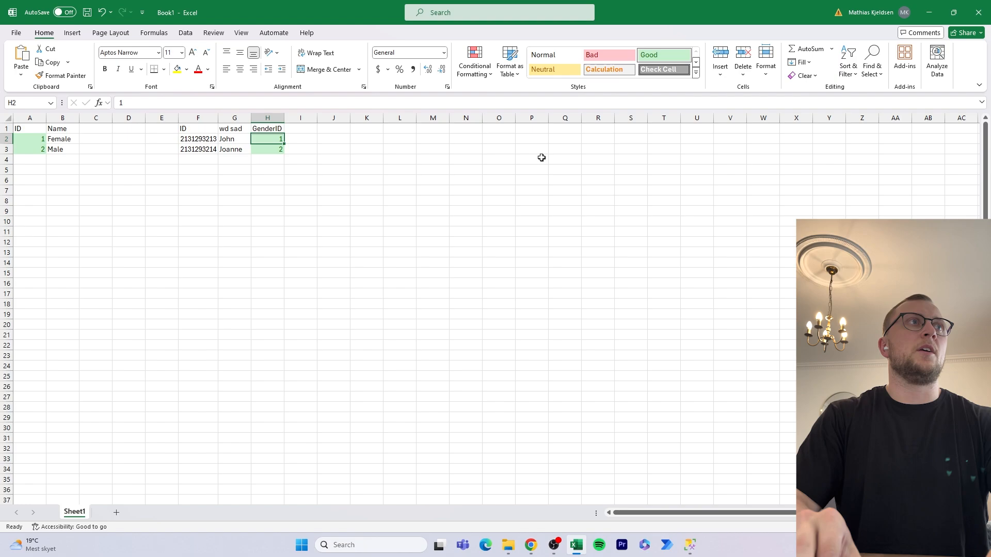
{"action": "key", "text": "ctrl+a"}
{"action": "key", "text": "ctrl+a"}
{"action": "key", "text": "Delete"}
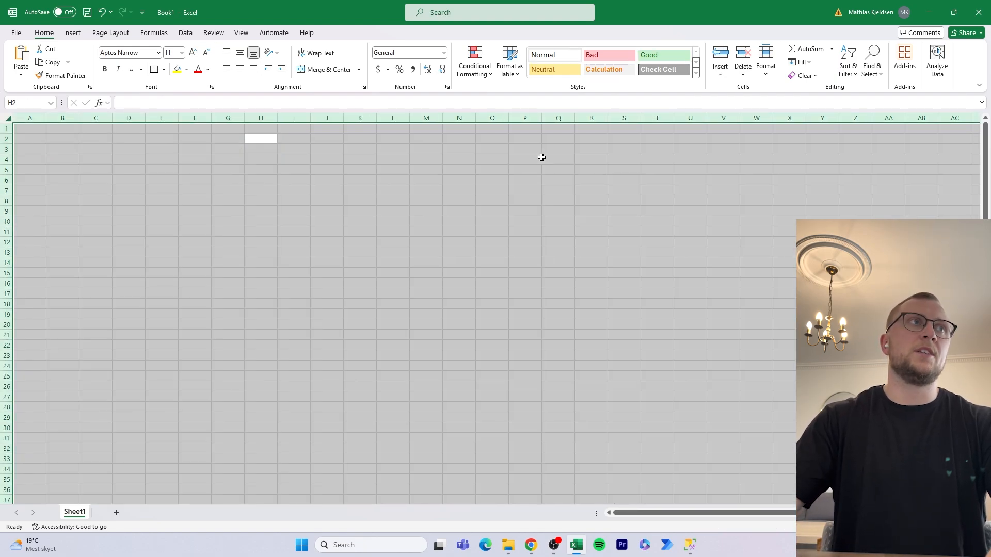
{"action": "left_click", "coordinate": [526, 194]}
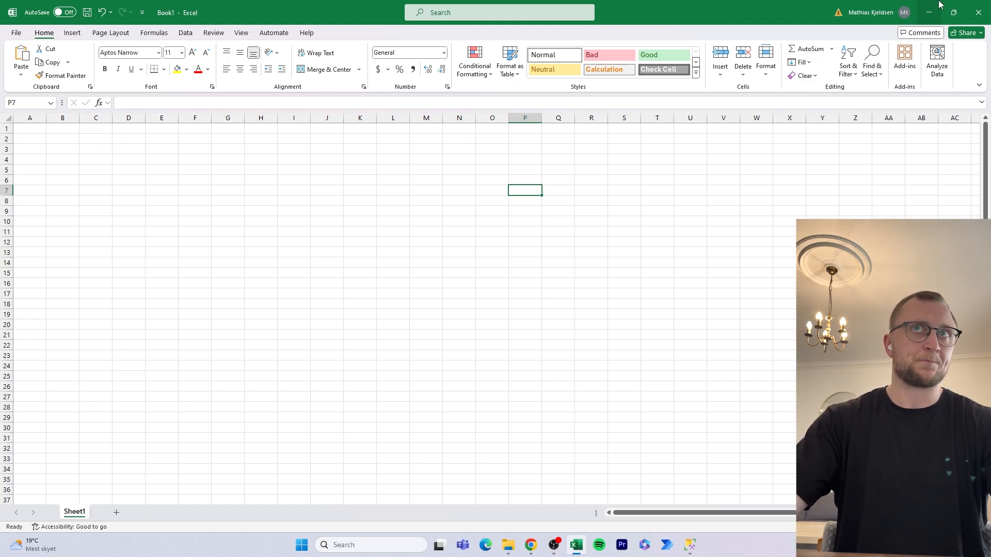
Close Excel without saving, then place the Gender table right and below Customers.
{"action": "left_click", "coordinate": [978, 12]}
{"action": "left_click", "coordinate": [524, 331]}
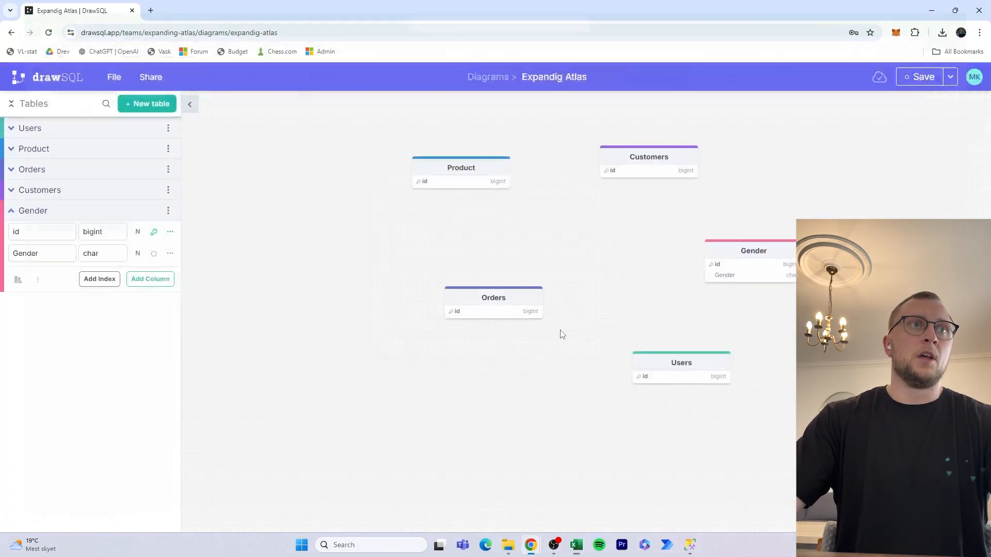
{"action": "left_click_drag", "start_coordinate": [776, 238], "coordinate": [736, 234]}
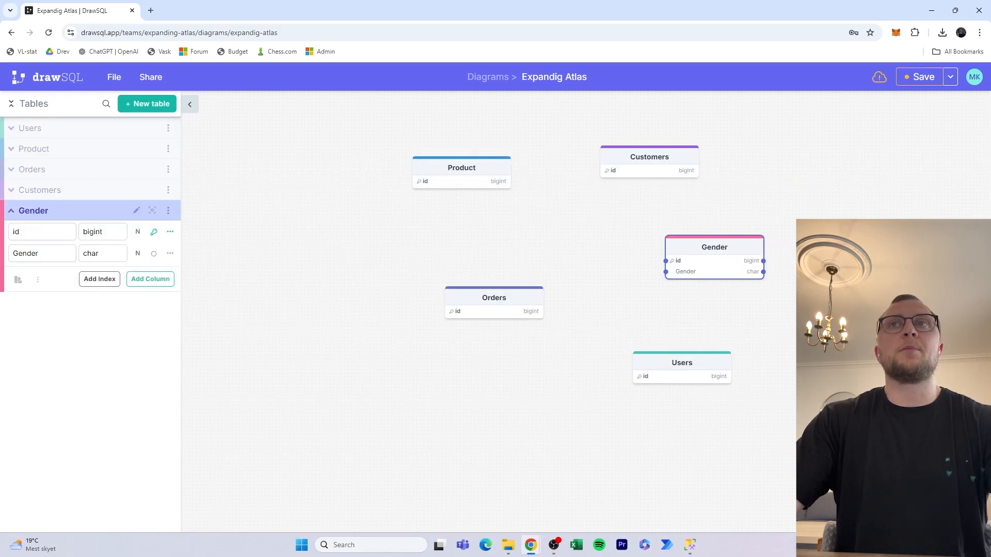
{"action": "left_click_drag", "start_coordinate": [752, 251], "coordinate": [785, 266]}
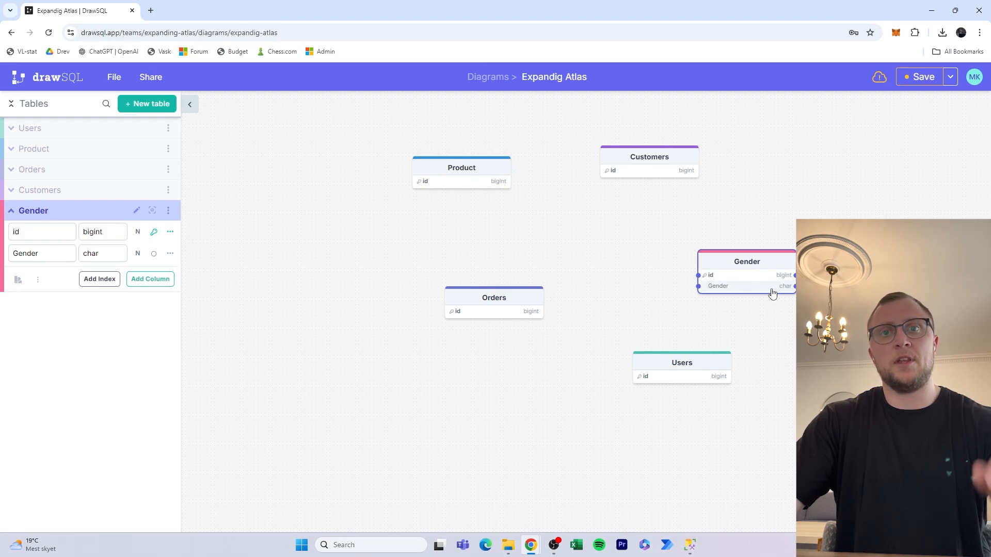
{"action": "left_click", "coordinate": [649, 159]}
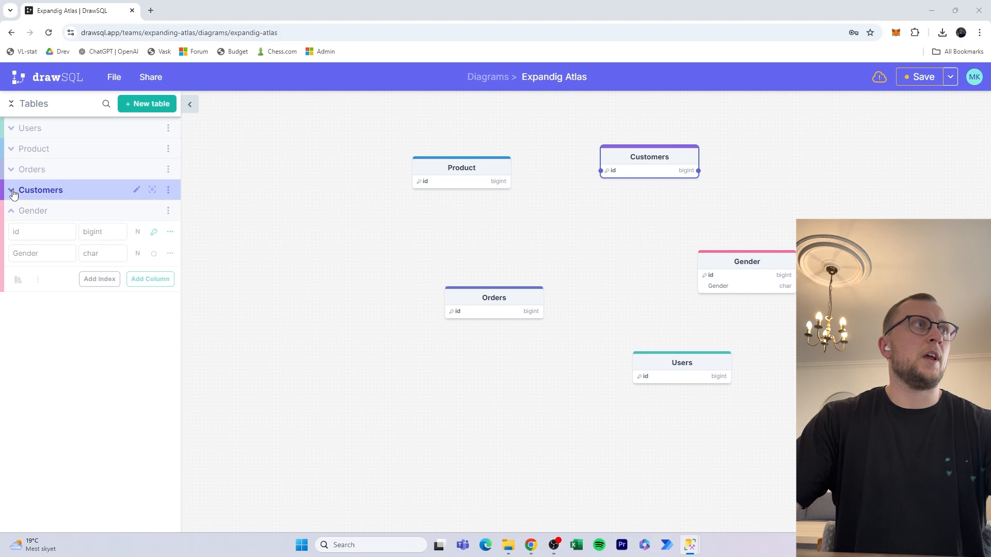
Add a CustomerName column of type varchar to the Customers table.
{"action": "left_click", "coordinate": [168, 192]}
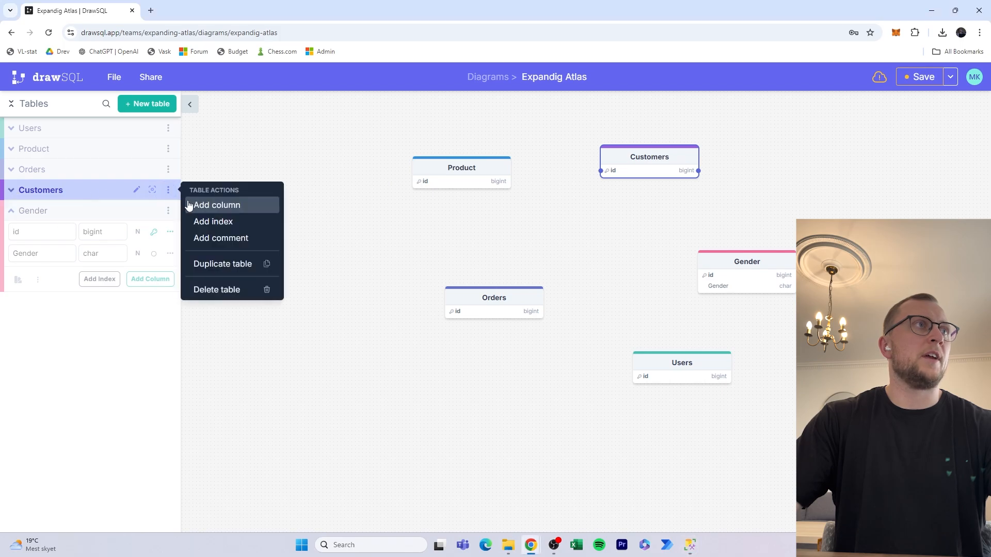
{"action": "left_click", "coordinate": [216, 205]}
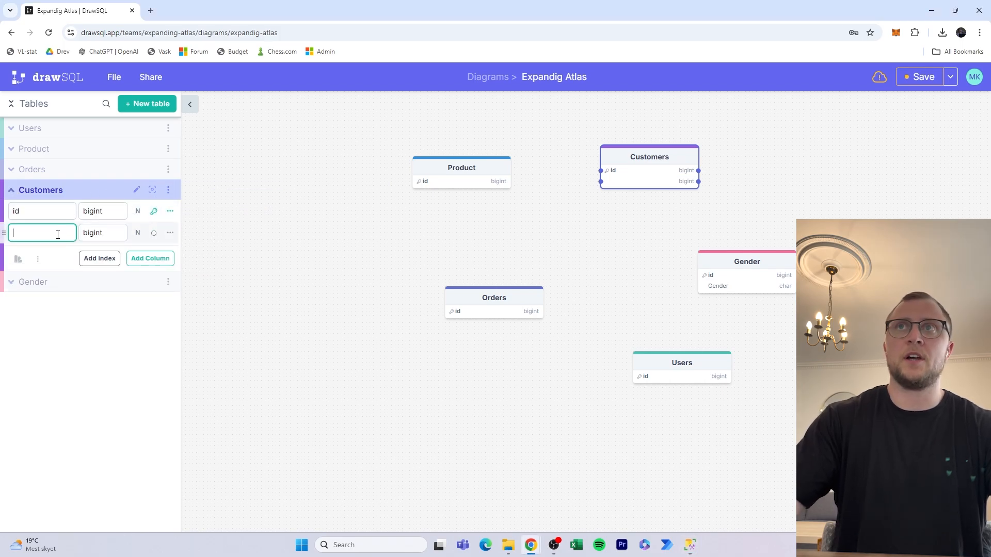
{"action": "type", "text": "CustomerName"}
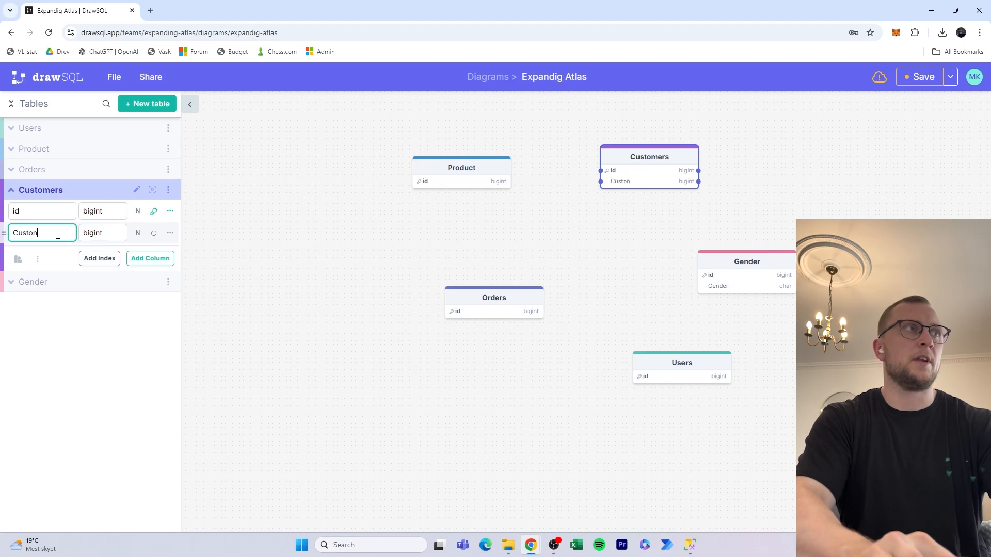
{"action": "key", "text": "Tab"}
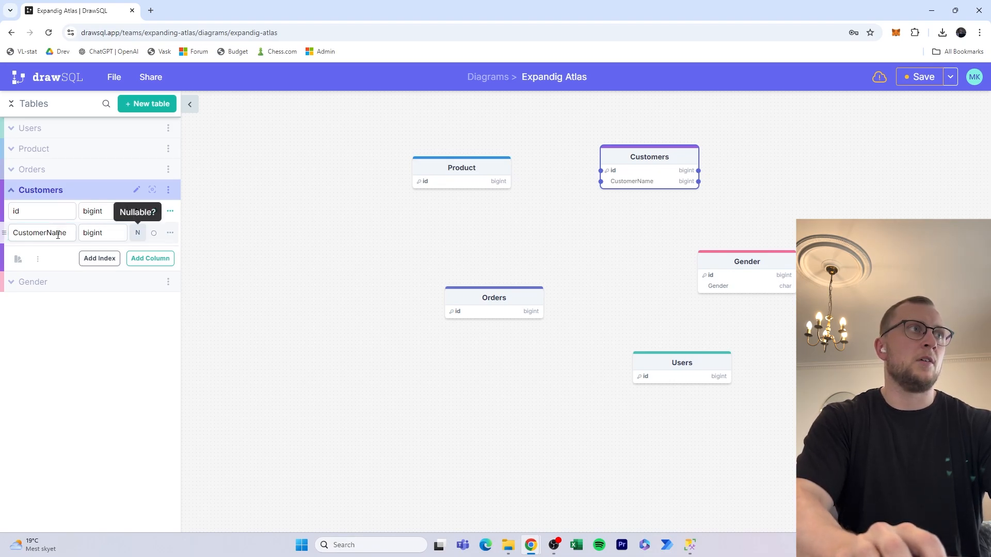
{"action": "key", "text": "shift+Tab"}
{"action": "type", "text": "varchar"}
{"action": "key", "text": "Tab"}
{"action": "key", "text": "Tab"}
{"action": "key", "text": "Tab"}
{"action": "key", "text": "Tab"}
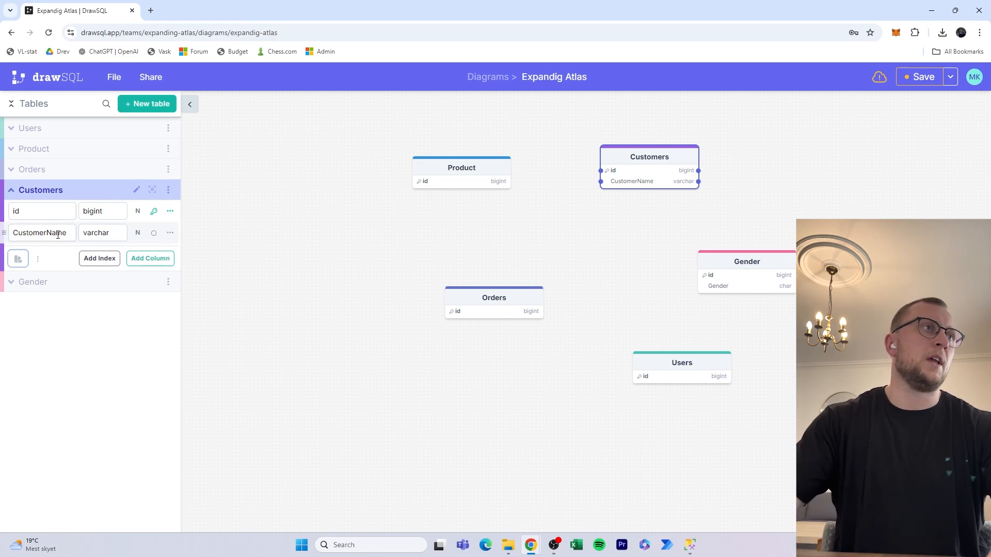
Add a second varchar column for the customer's email.
{"action": "left_click", "coordinate": [160, 260]}
{"action": "left_click", "coordinate": [64, 253]}
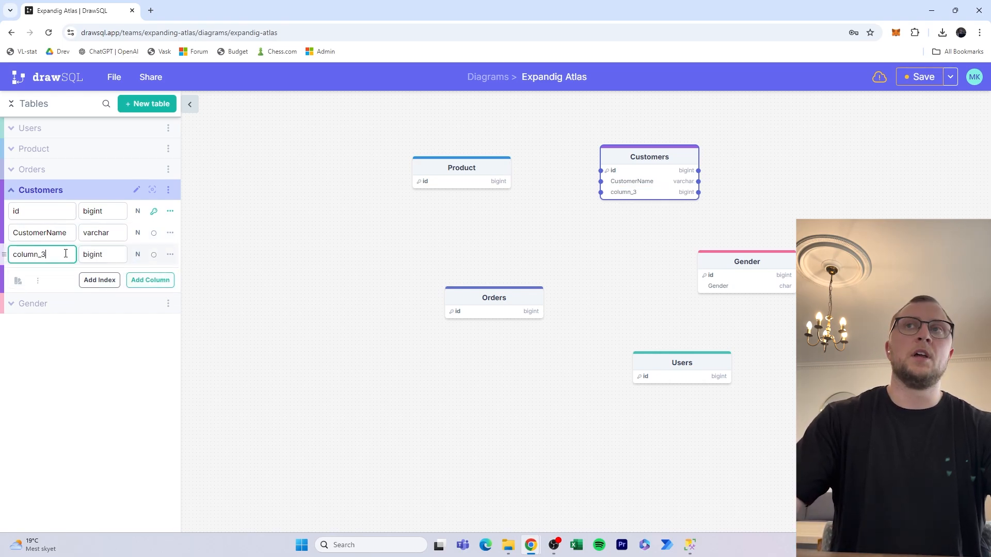
{"action": "double_click", "coordinate": [65, 253]}
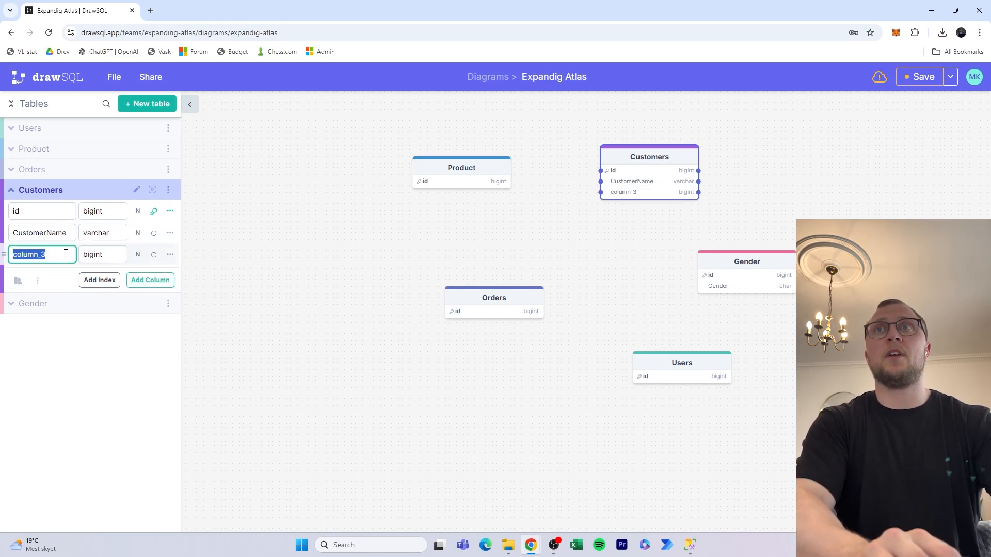
{"action": "type", "text": "CustomerEmail"}
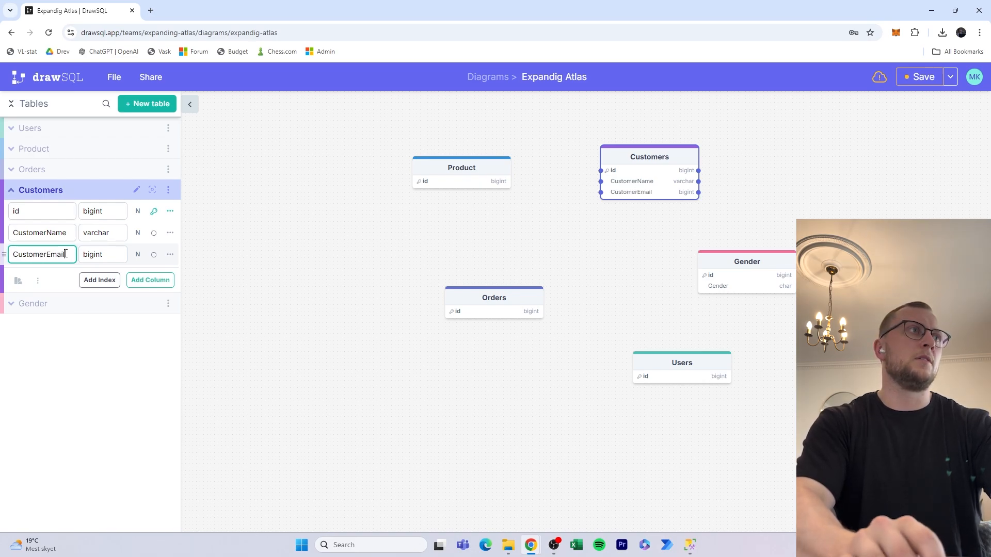
{"action": "key", "text": "Tab"}
{"action": "type", "text": "var"}
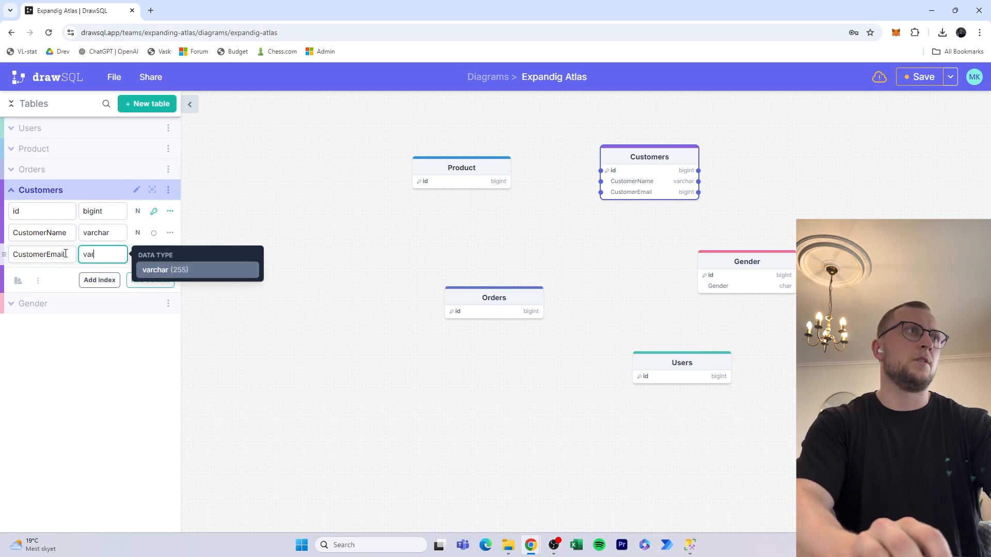
{"action": "key", "text": "Return"}
{"action": "key", "text": "Return"}
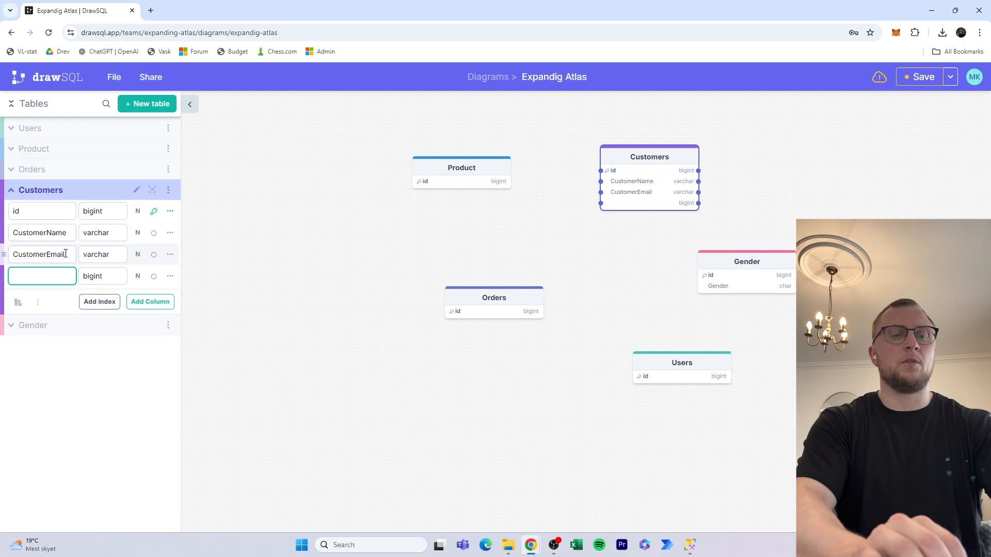
Add a CustomerGender column with data type int.
{"action": "type", "text": "CustomerGender"}
{"action": "key", "text": "Tab"}
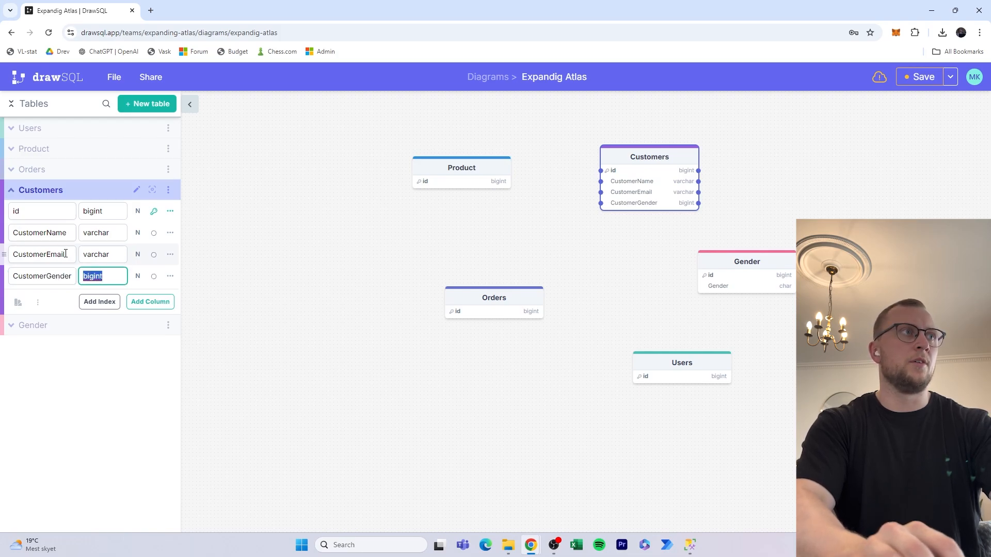
{"action": "type", "text": "varchar"}
{"action": "key", "text": "Return"}
{"action": "key", "text": "ctrl+BackSpace"}
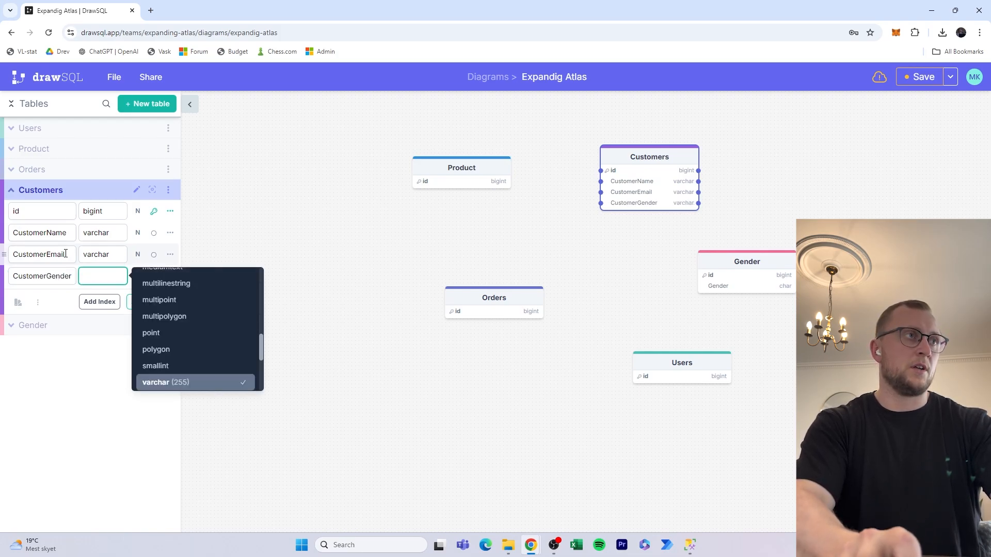
{"action": "type", "text": "ind"}
{"action": "key", "text": "BackSpace"}
{"action": "key", "text": "BackSpace"}
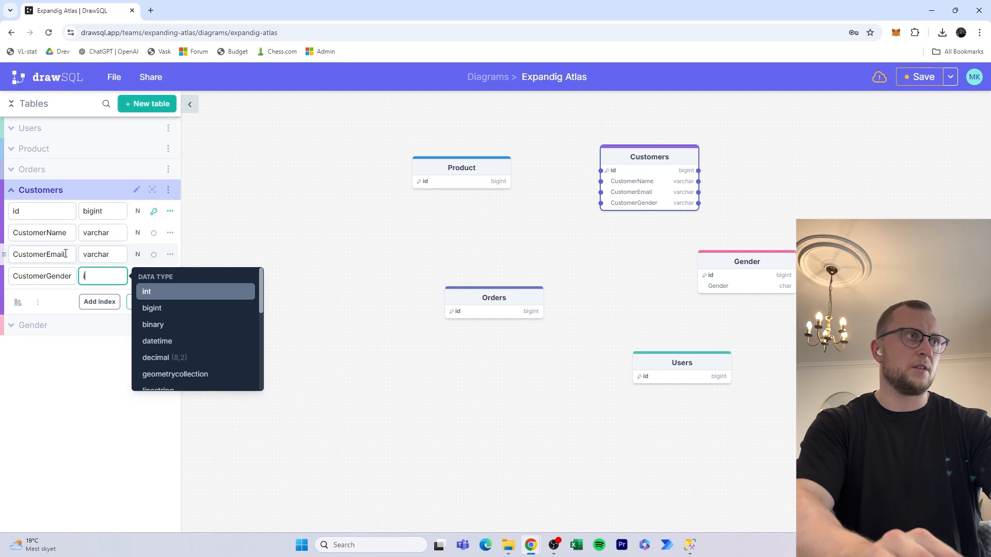
{"action": "key", "text": "Escape"}
{"action": "key", "text": "ctrl+BackSpace"}
{"action": "type", "text": "int"}
{"action": "key", "text": "Return"}
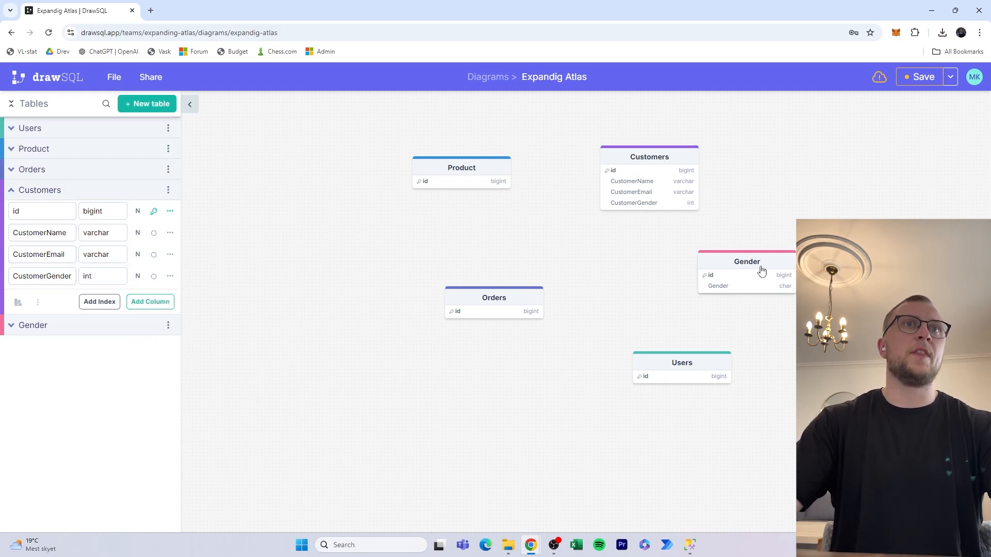
Link the Gender table's id to the Customers table's id.
{"action": "left_click_drag", "start_coordinate": [763, 267], "coordinate": [799, 278]}
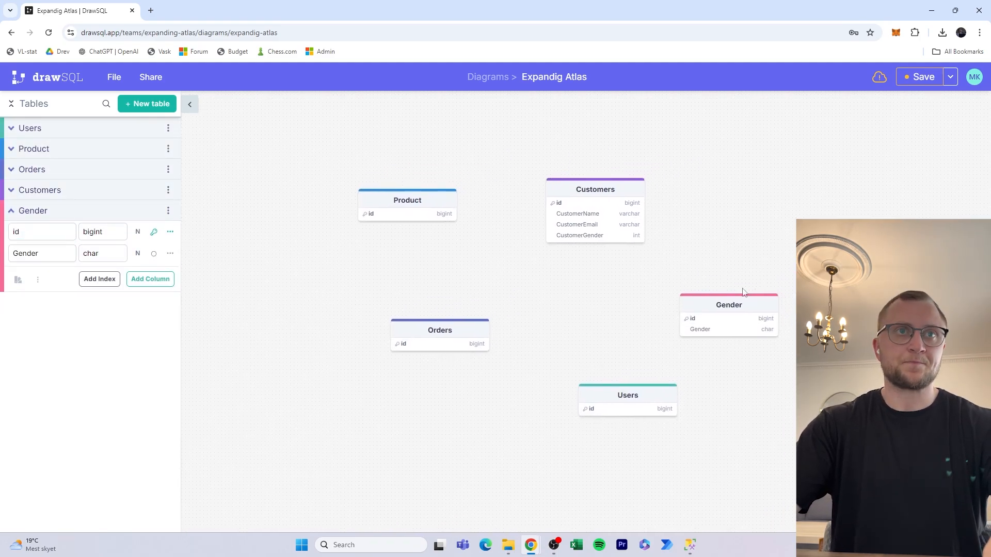
{"action": "left_click", "coordinate": [684, 321]}
{"action": "left_click_drag", "start_coordinate": [681, 321], "coordinate": [642, 203]}
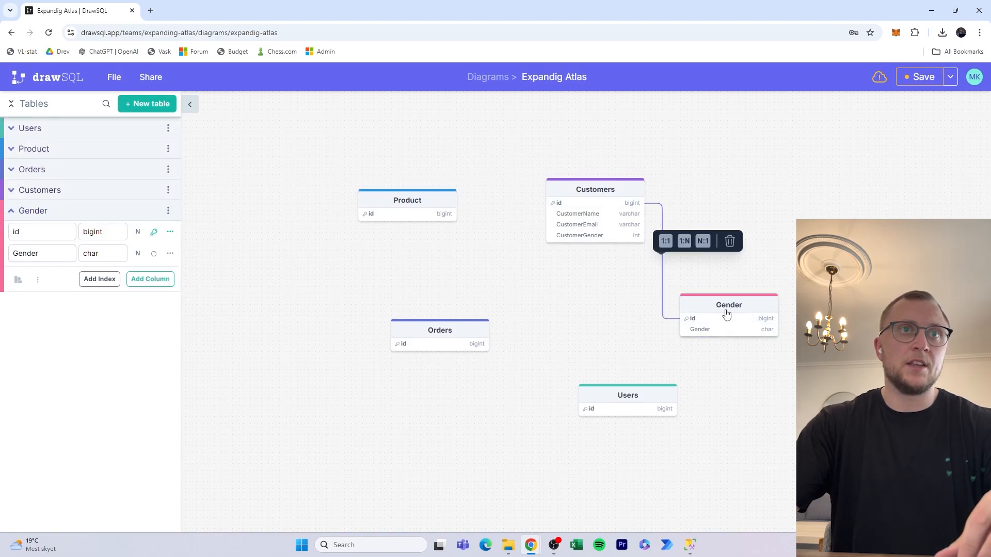
Reposition the Gender and Customers tables and delete the stray Orders-to-Gender relationship.
{"action": "left_click_drag", "start_coordinate": [725, 315], "coordinate": [780, 314]}
{"action": "left_click_drag", "start_coordinate": [585, 180], "coordinate": [596, 180]}
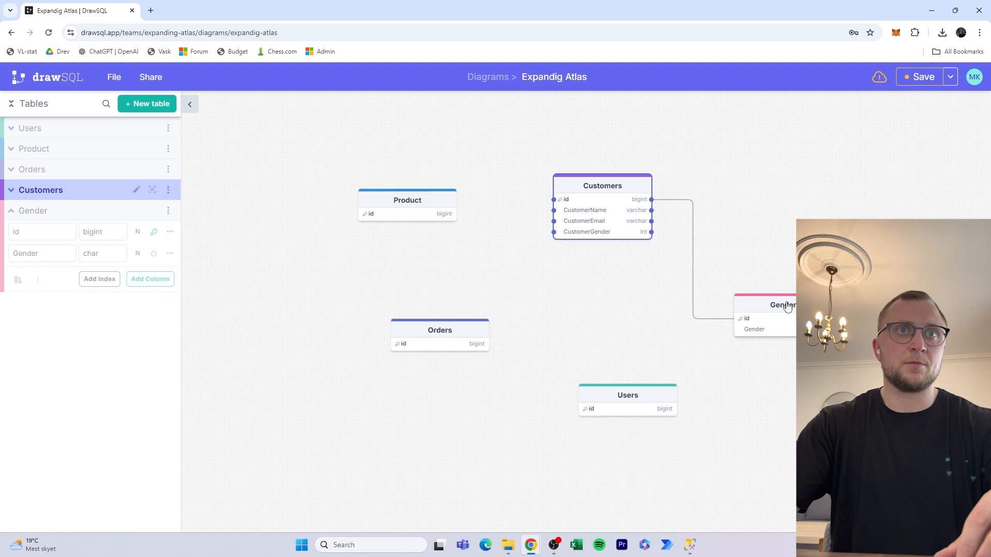
{"action": "left_click_drag", "start_coordinate": [785, 305], "coordinate": [789, 293]}
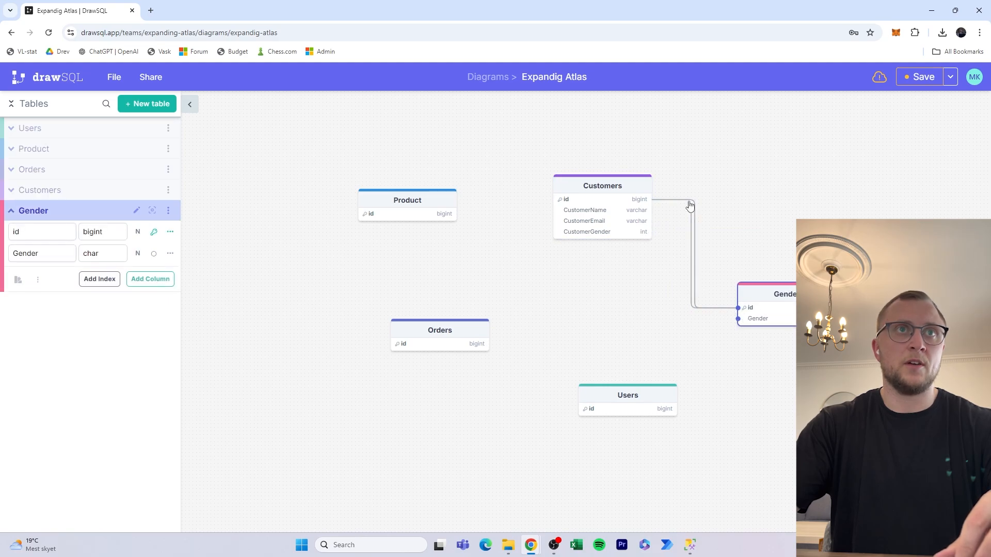
{"action": "left_click_drag", "start_coordinate": [688, 203], "coordinate": [482, 344]}
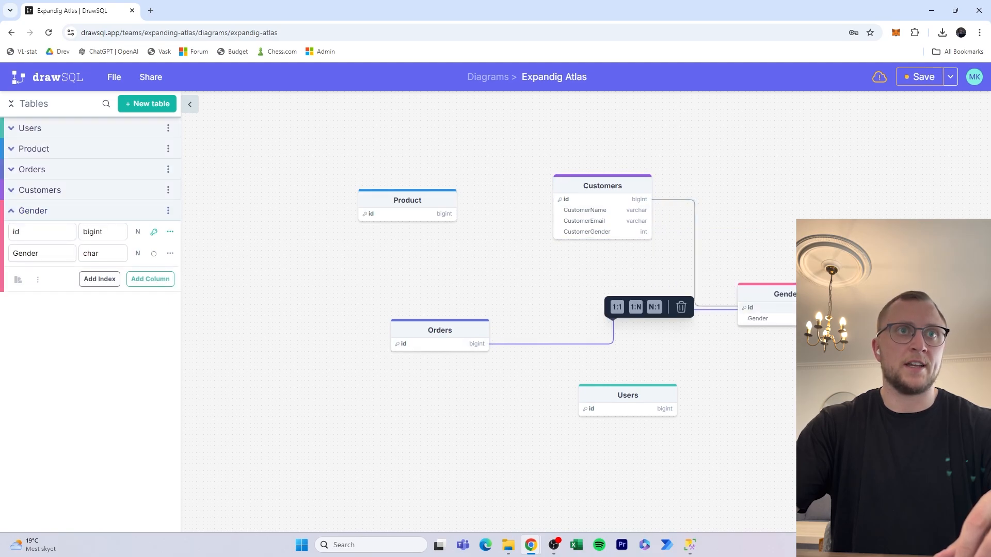
{"action": "left_click", "coordinate": [679, 307]}
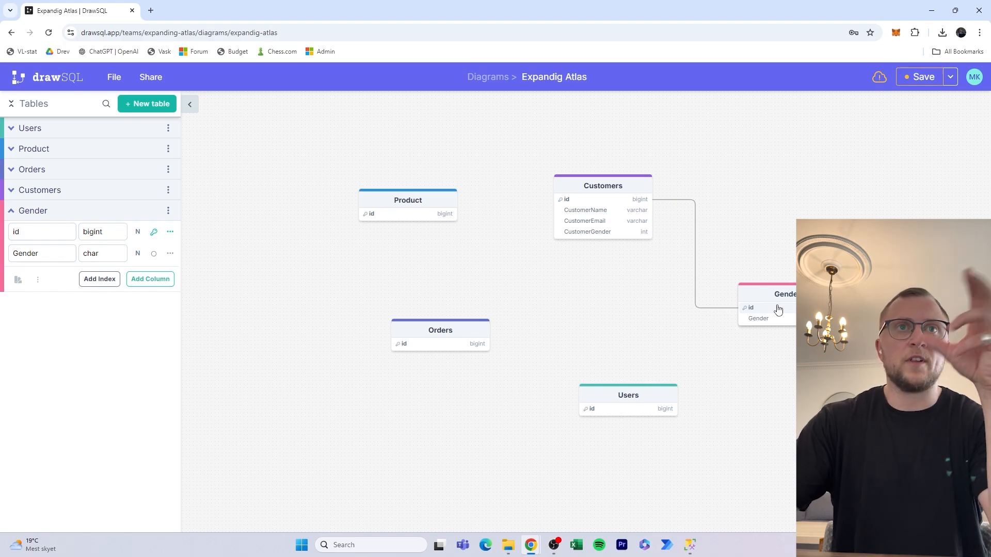